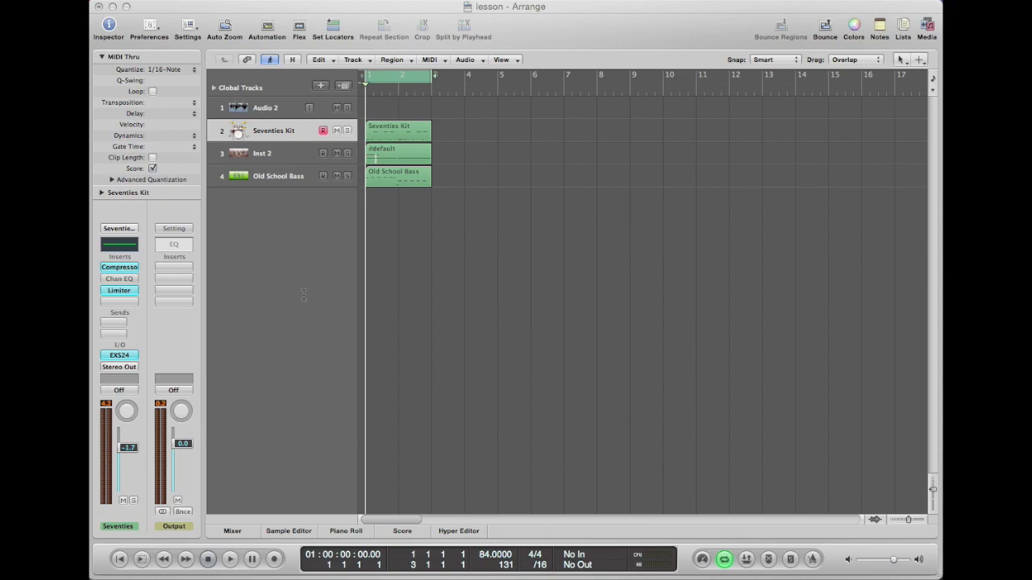
- Play the looped two-bar arrangement with all tracks and stop playback
click(603, 296)
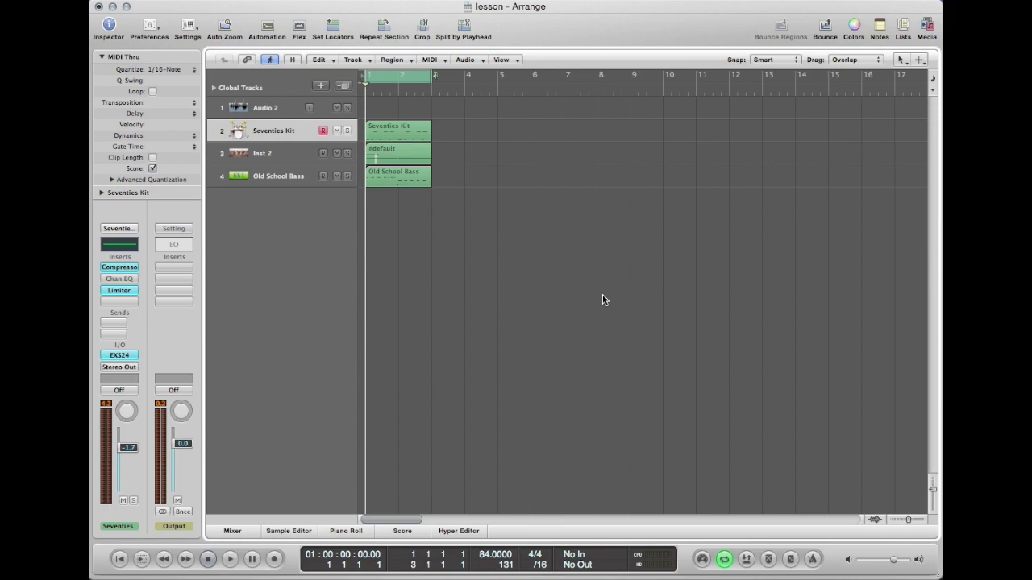
key(space)
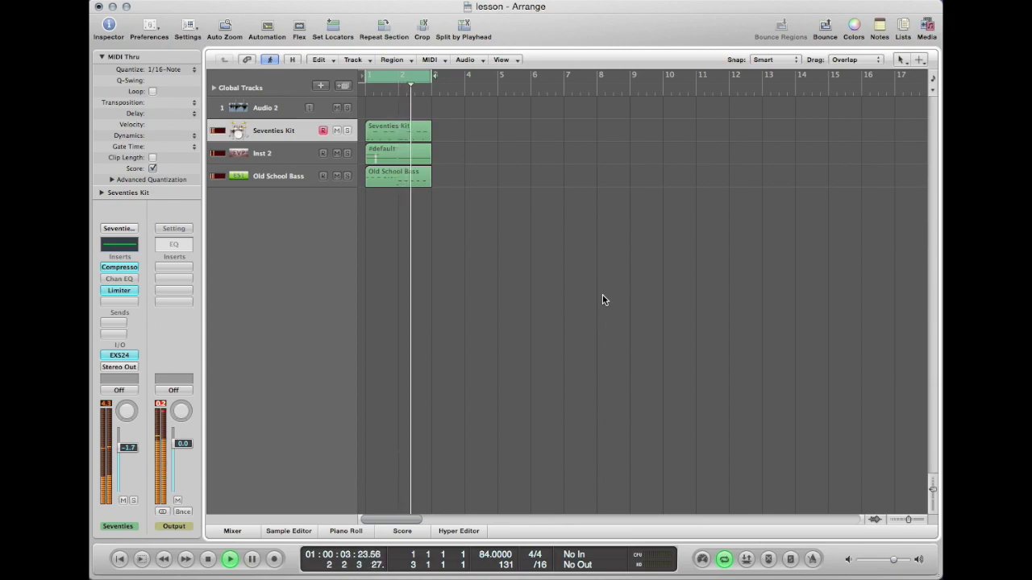
key(space)
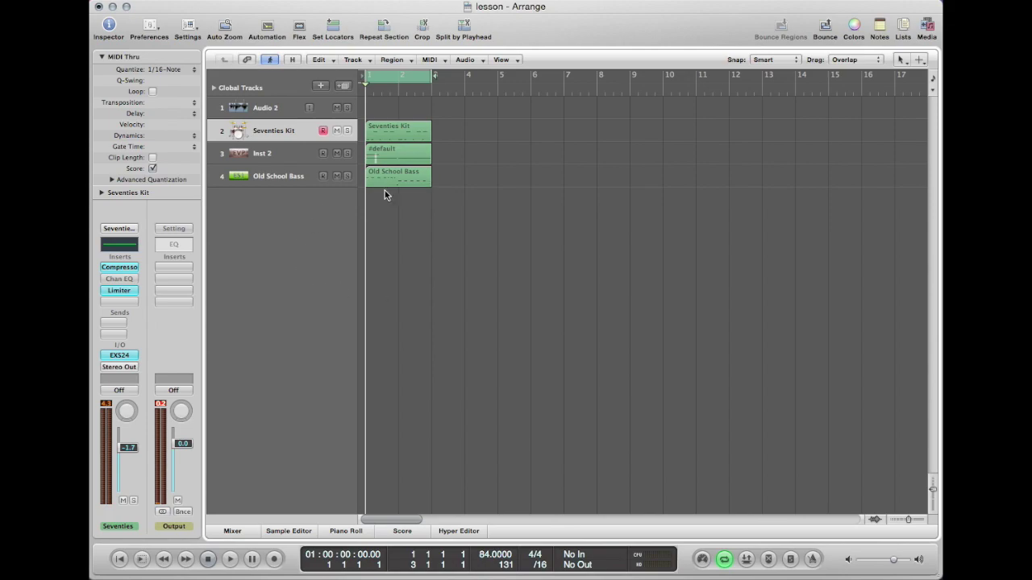
- Enable and open the Channel EQ on the Seventies Kit track, and run its Analyzer during loop playback
double_click(120, 245)
drag(299, 201, 247, 199)
click(230, 214)
click(352, 342)
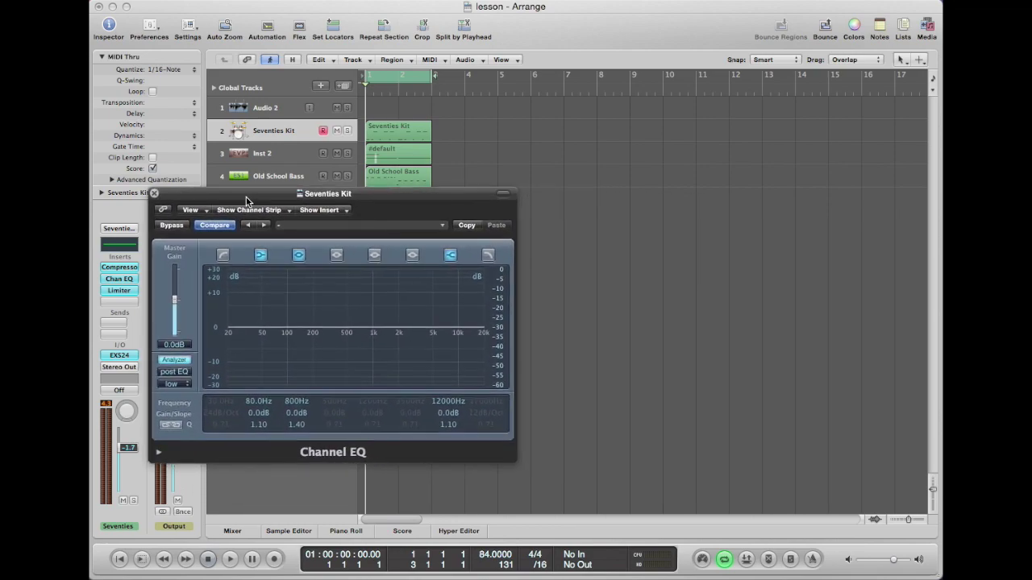
key(space)
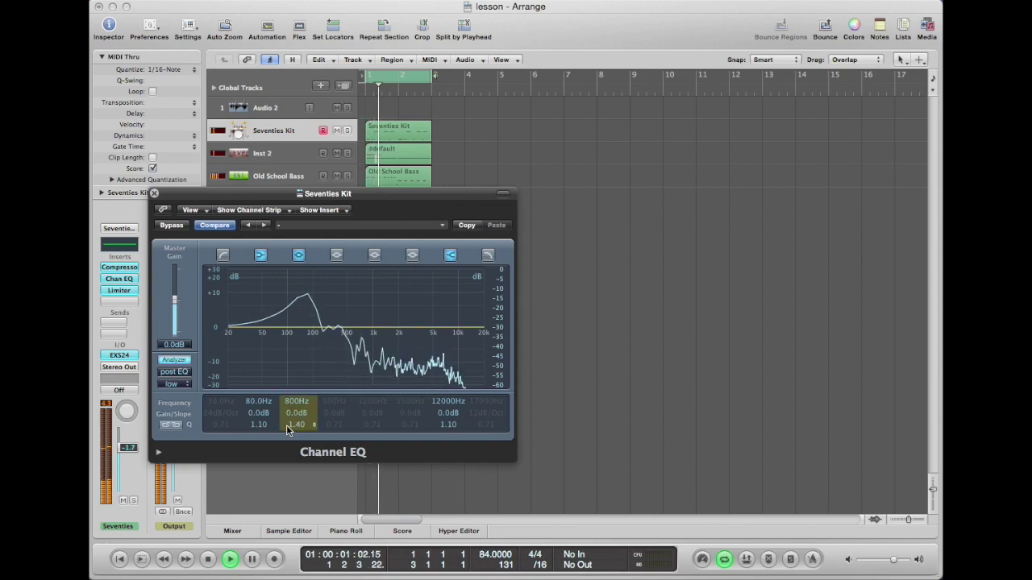
click(175, 361)
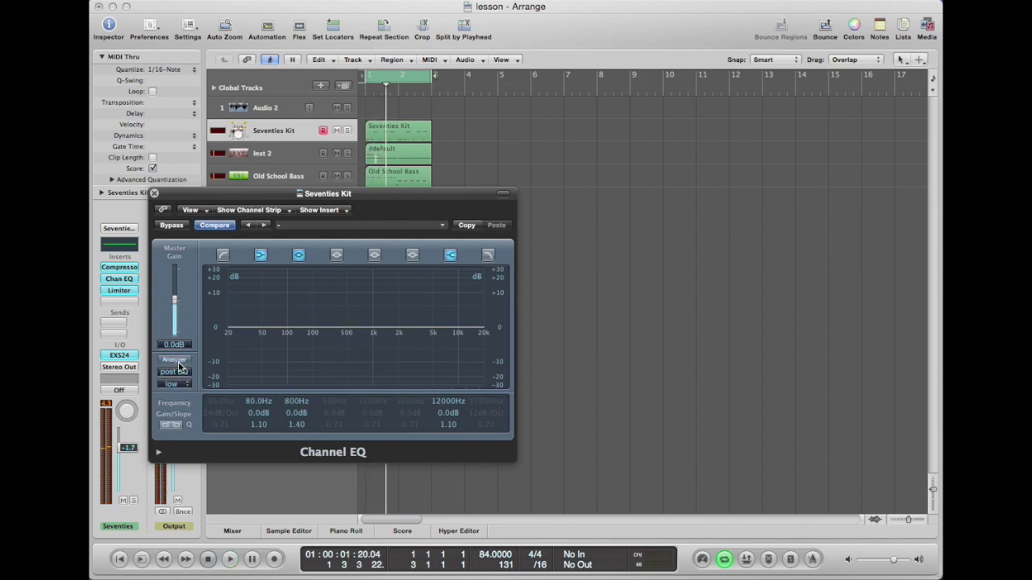
click(177, 361)
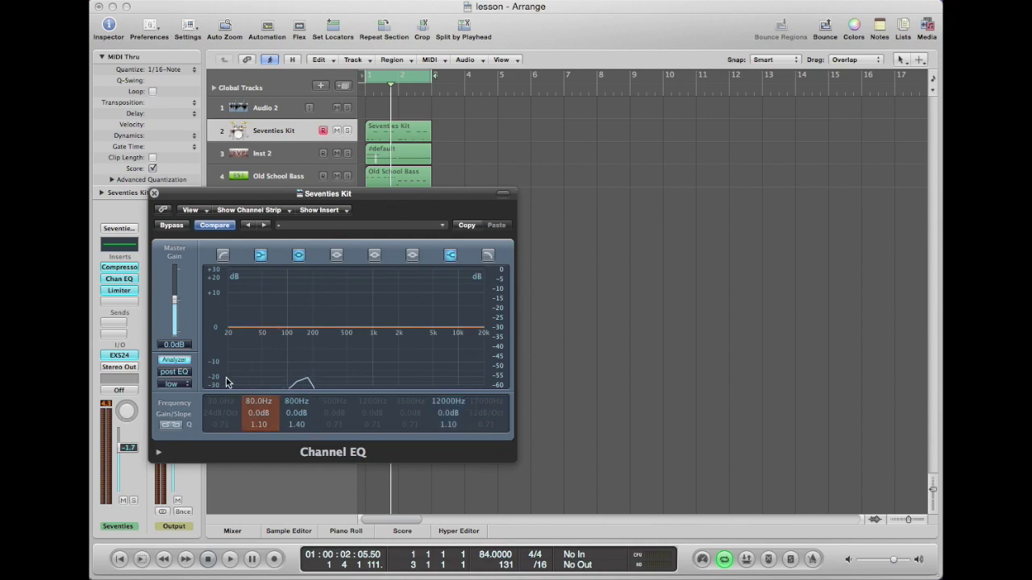
- Compare the Seventies Kit analyzer's low and high resolutions during playback, leaving it on high (4096 points)
click(173, 385)
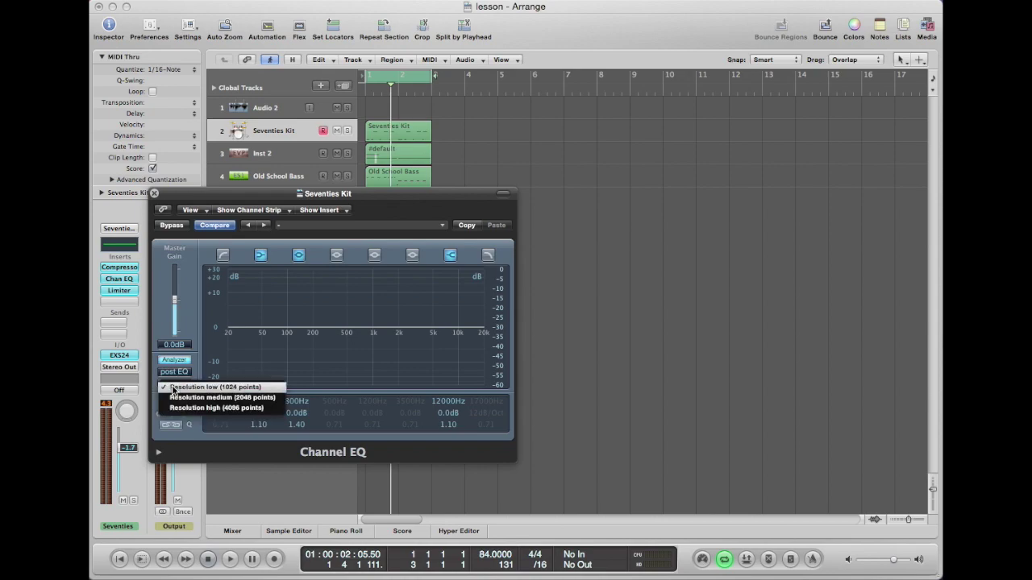
click(240, 409)
key(space)
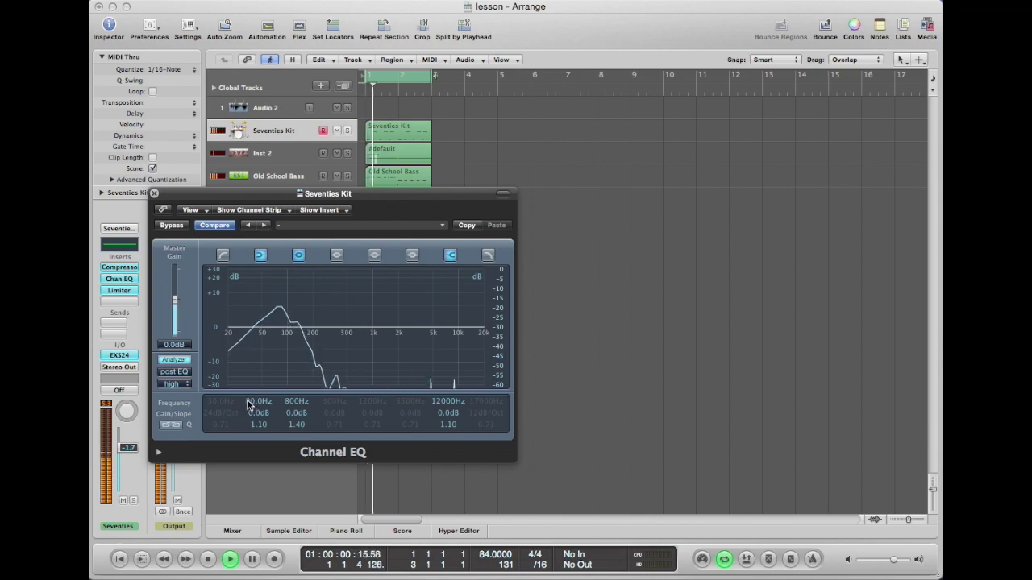
click(178, 391)
click(184, 365)
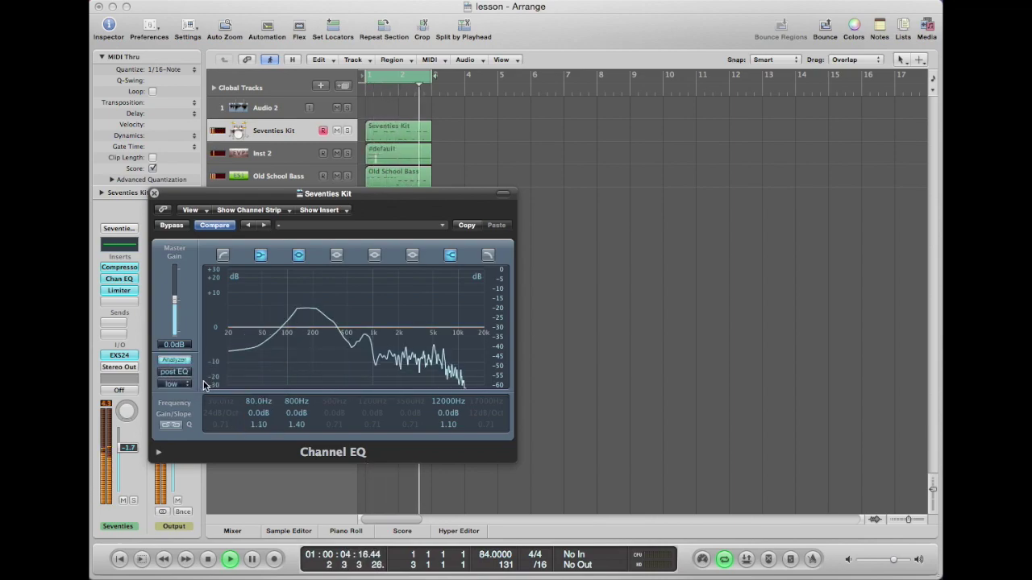
click(175, 390)
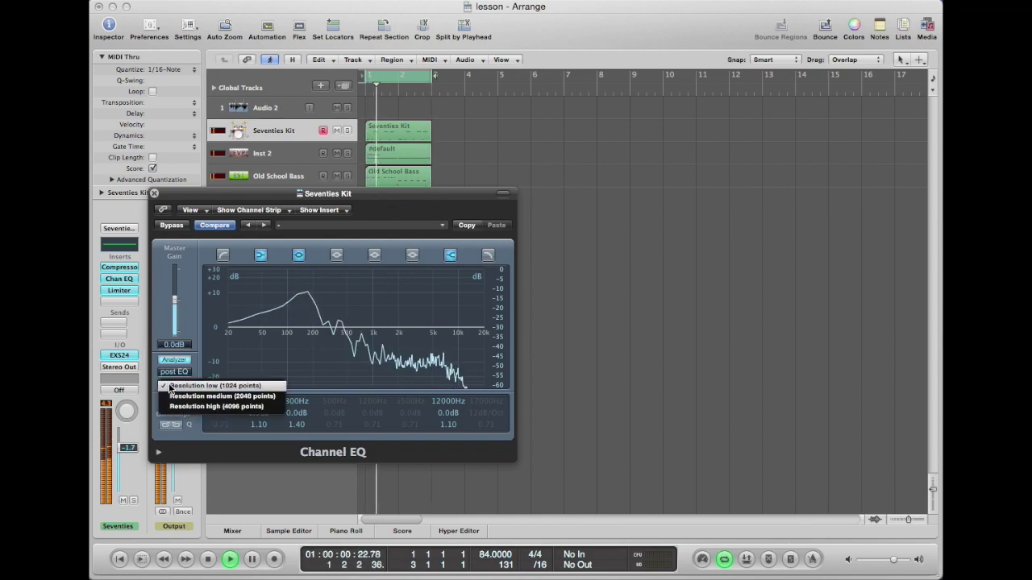
click(200, 407)
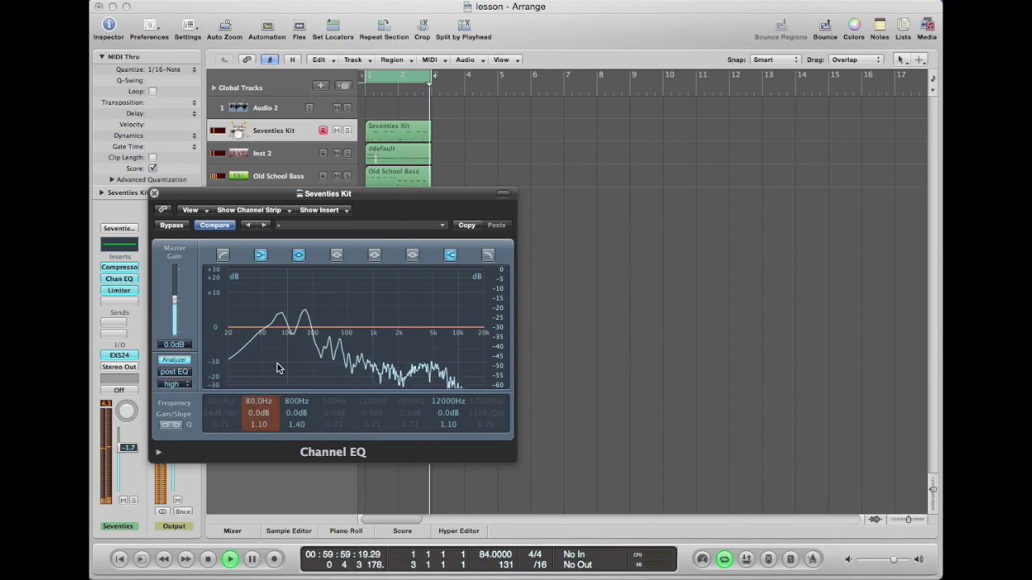
- Insert a Channel EQ on the Inst 2 track and turn on its Analyzer at high resolution
click(266, 153)
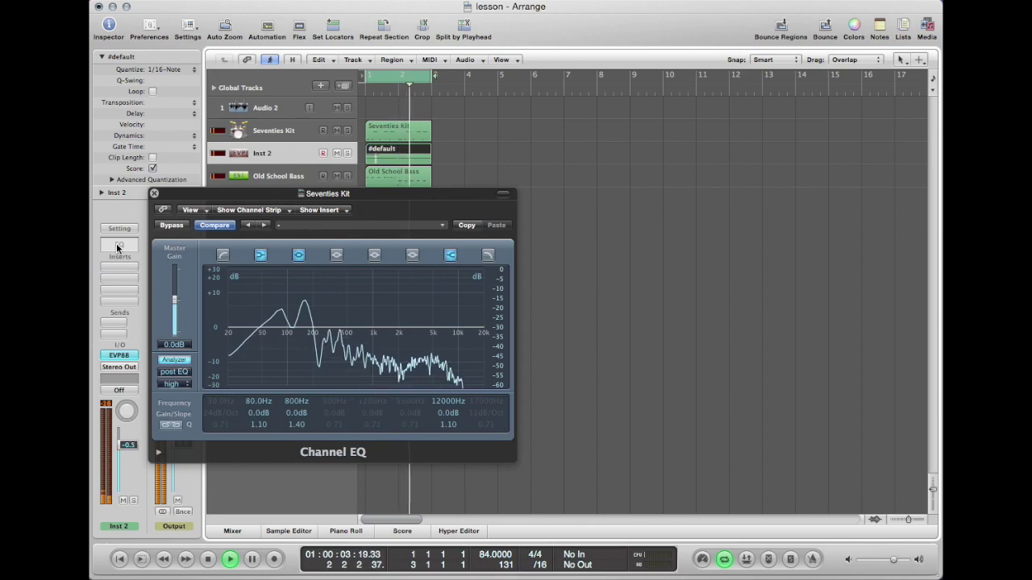
drag(261, 194, 309, 264)
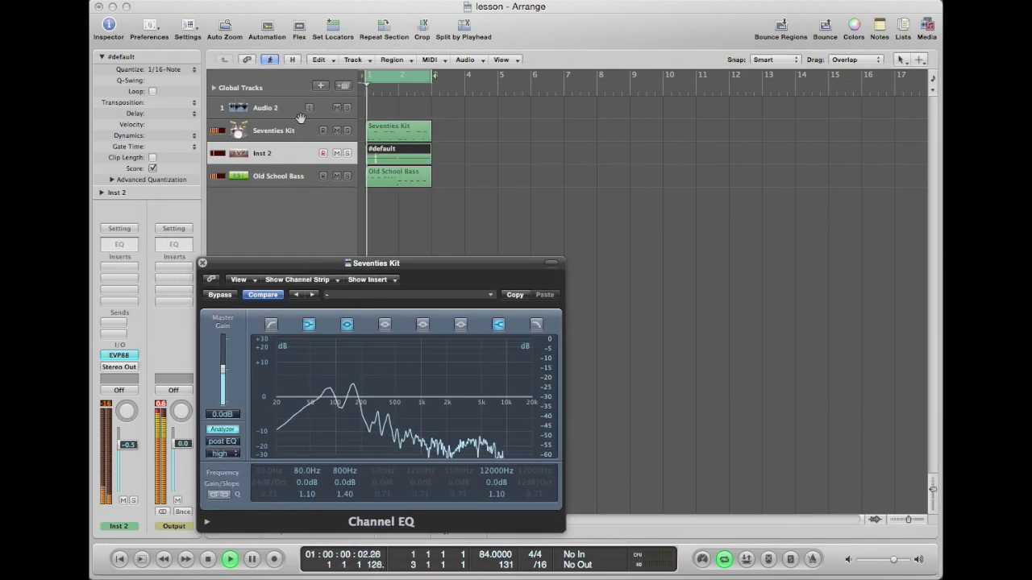
click(126, 245)
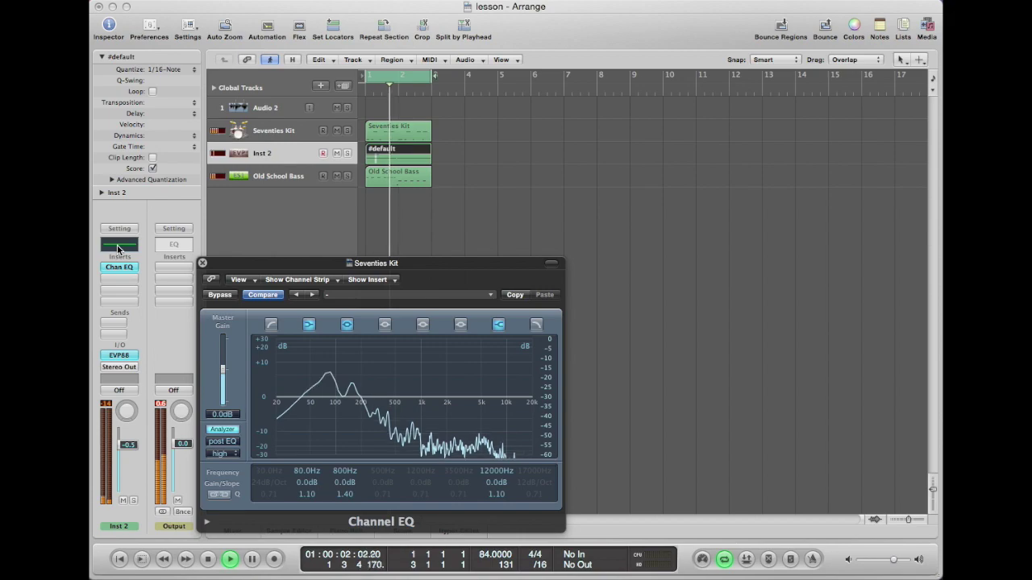
drag(362, 92, 653, 127)
click(413, 281)
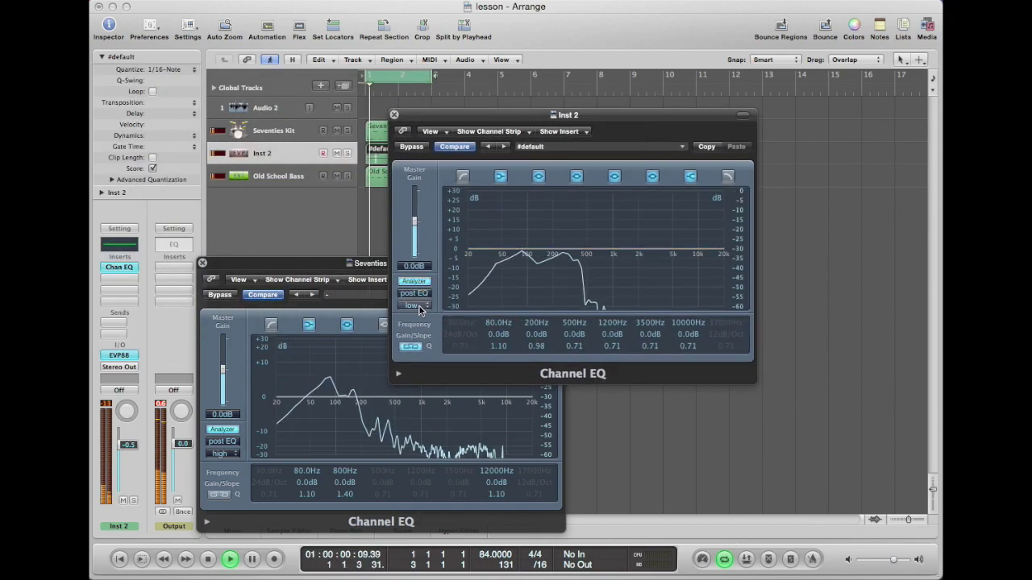
click(414, 306)
click(452, 328)
drag(560, 120, 428, 209)
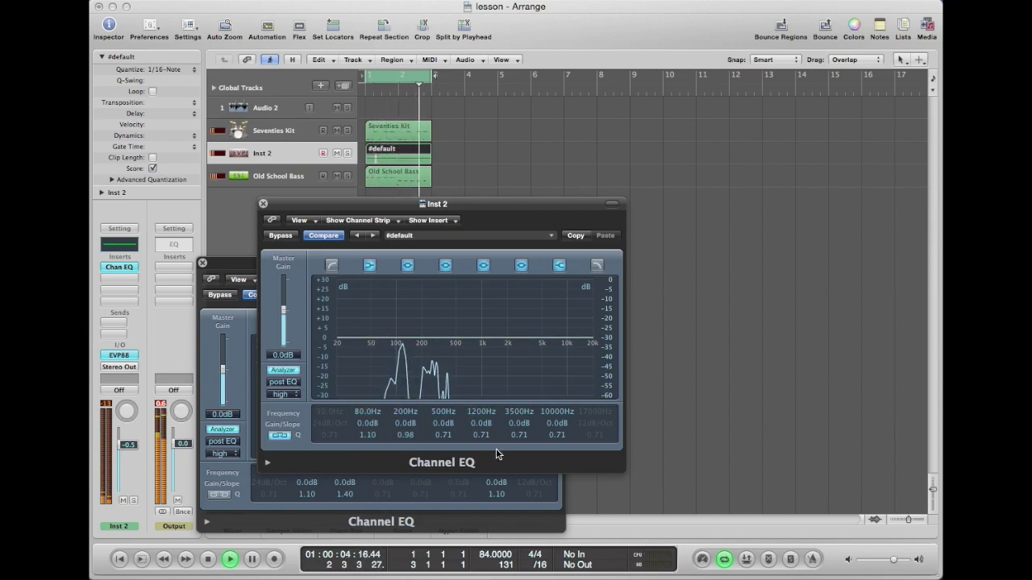
- Open the Channel EQ on the Old School Bass track and turn on its Analyzer at high resolution
click(294, 169)
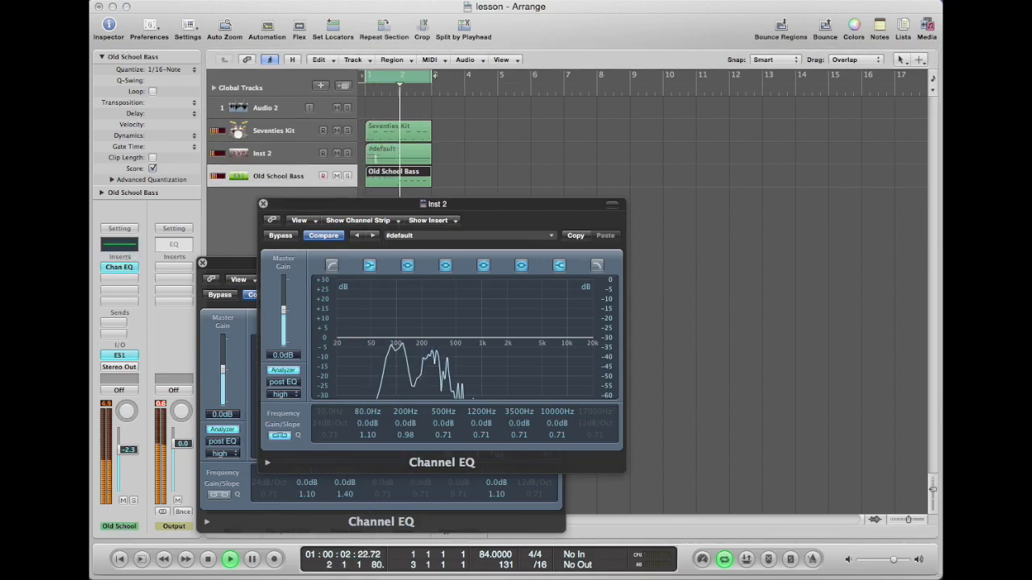
click(119, 267)
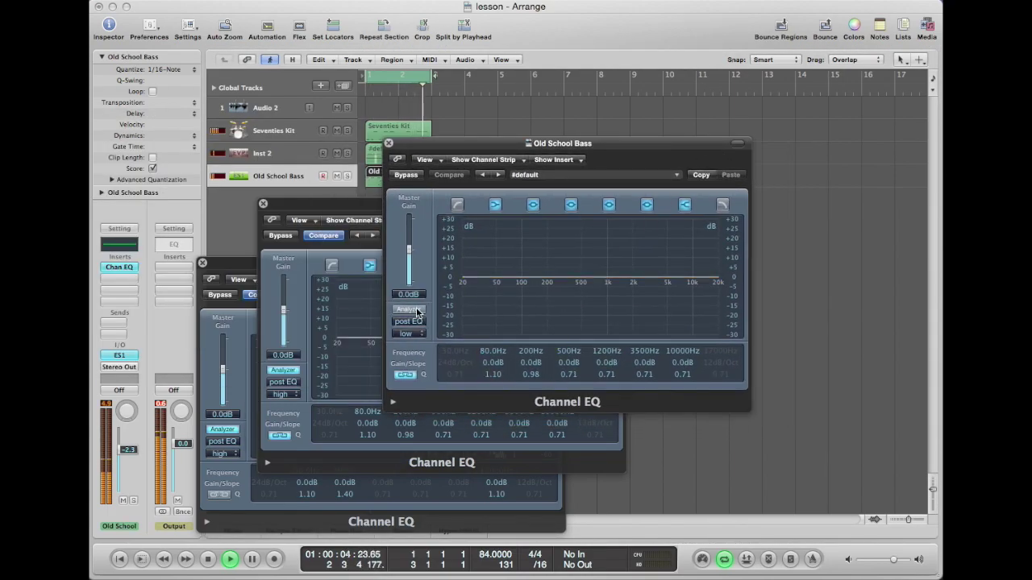
click(415, 333)
click(440, 352)
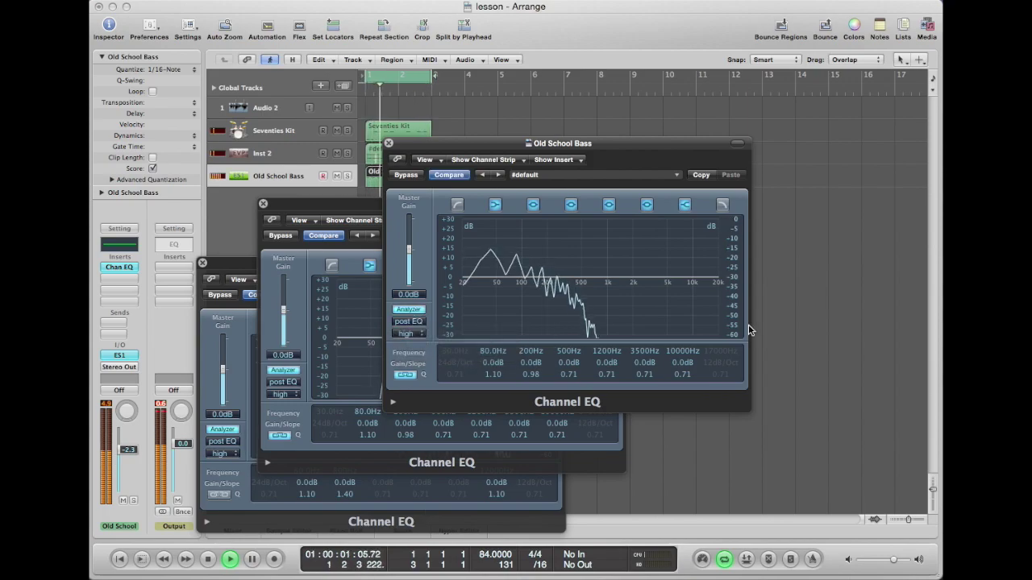
- Arrange the three Channel EQ windows with Seventies Kit and Old School Bass side by side and Inst 2 below them
drag(597, 145, 733, 97)
drag(372, 213, 511, 284)
drag(323, 263, 287, 94)
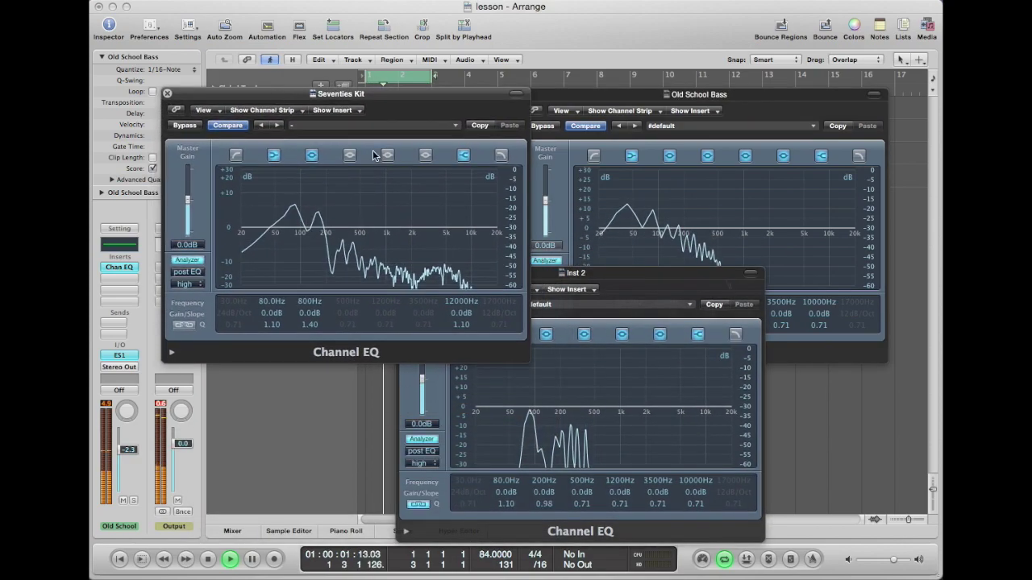
drag(647, 274, 601, 305)
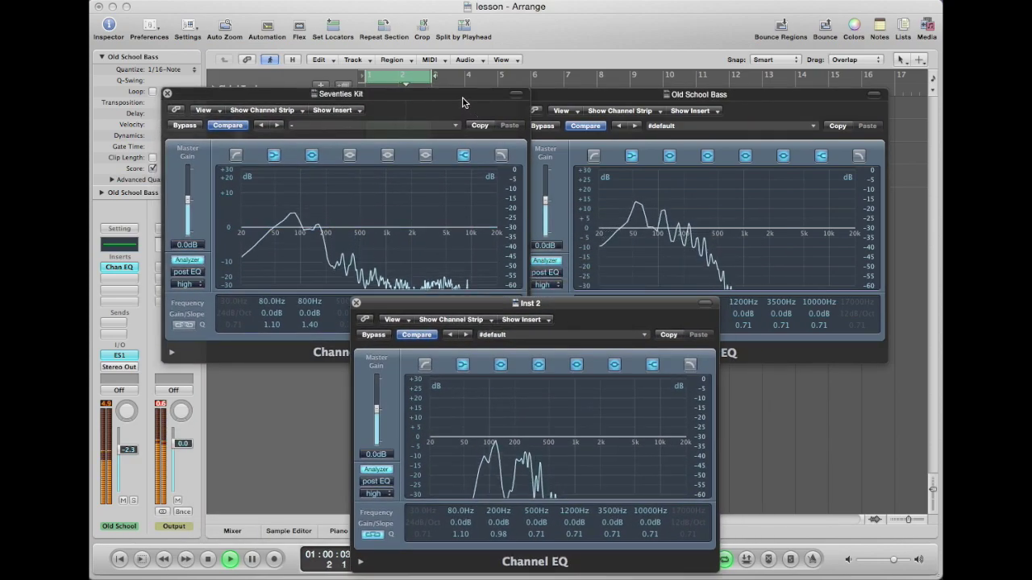
drag(464, 103, 437, 99)
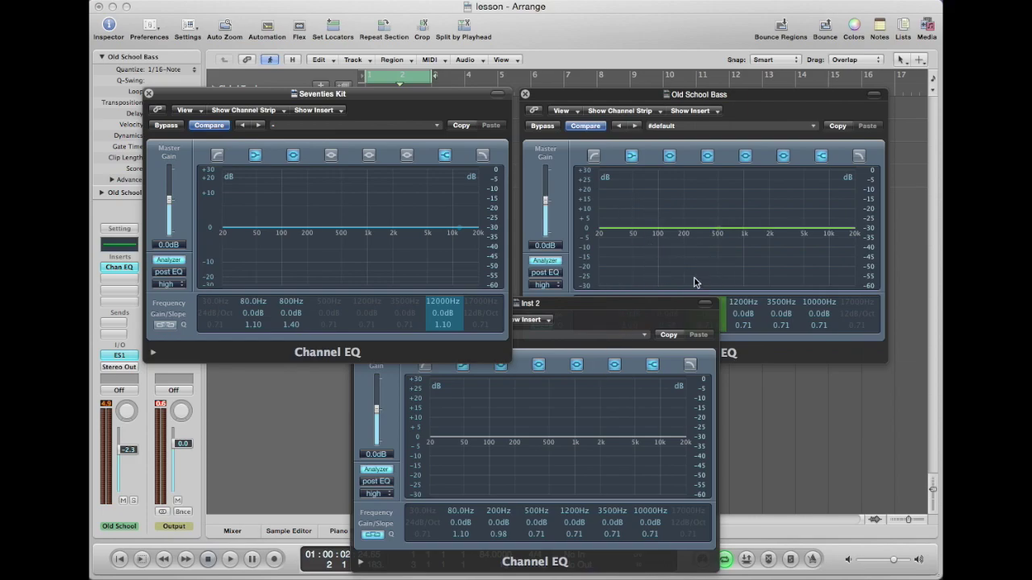
click(859, 341)
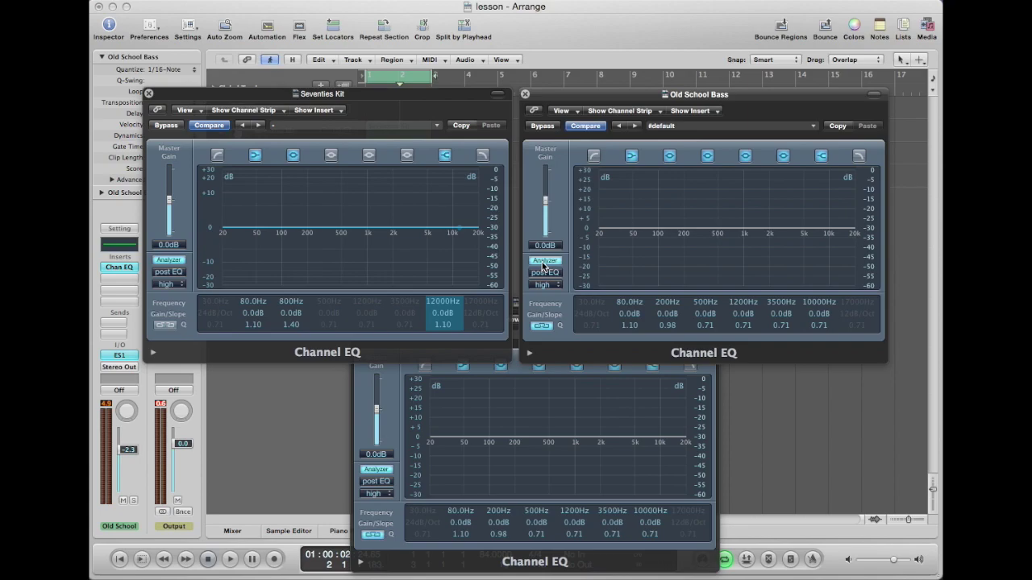
- Turn the 800 Hz band of the Seventies Kit EQ into a narrow cut at 152 Hz, -6.5 dB, Q 5.90
click(451, 102)
key(space)
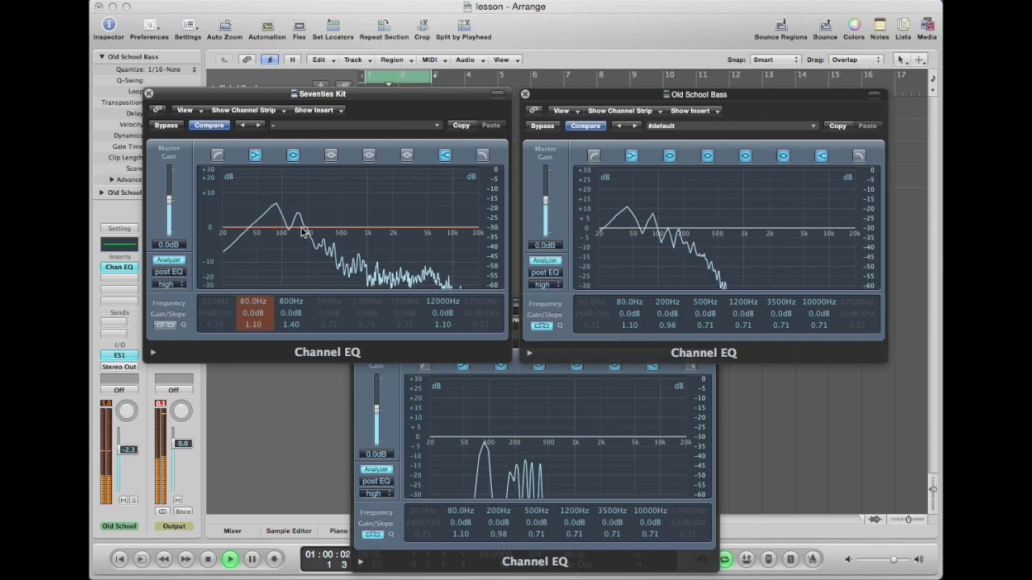
drag(339, 231, 302, 224)
key(space)
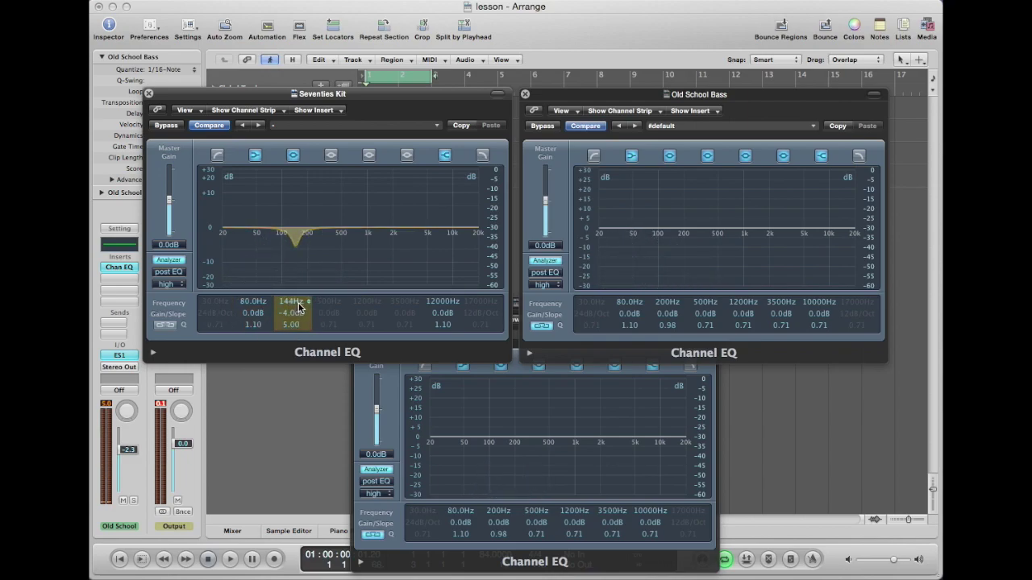
mouse_move(296, 314)
mouse_down()
mouse_move(292, 332)
mouse_move(301, 302)
mouse_up()
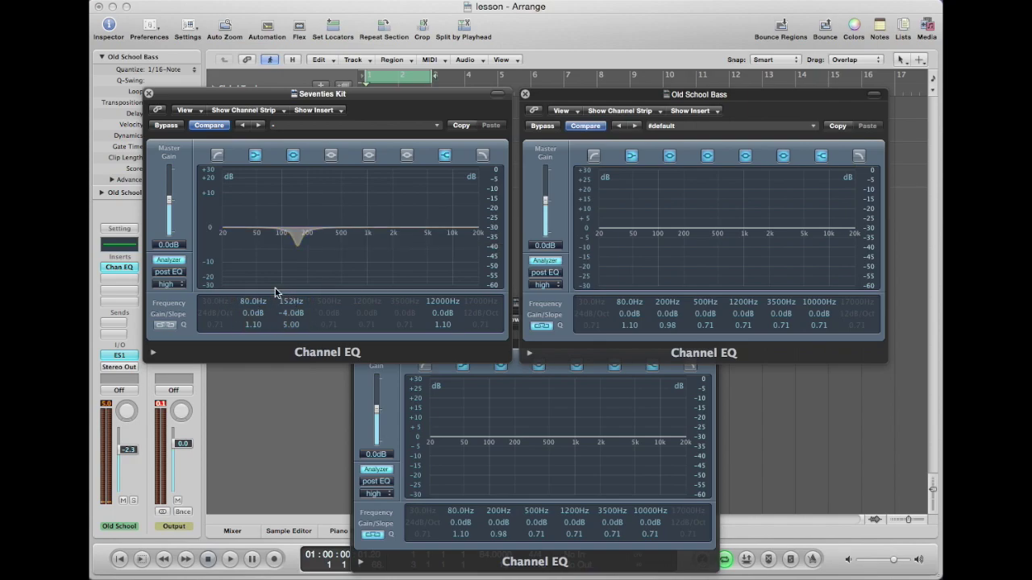
mouse_move(297, 313)
mouse_down()
mouse_move(296, 322)
mouse_move(296, 302)
mouse_move(298, 328)
mouse_move(296, 300)
mouse_up()
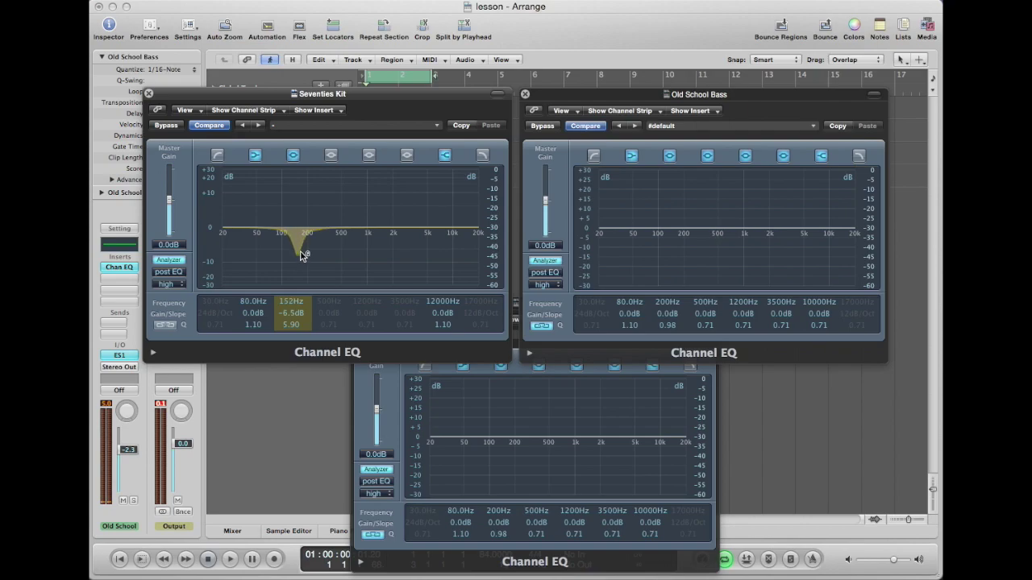
- Refine the narrow cut on the Seventies Kit EQ during playback to 160 Hz, -4.0 dB, Q 7.00
key(space)
drag(303, 256, 292, 239)
mouse_move(297, 309)
mouse_down()
mouse_move(295, 329)
mouse_move(297, 302)
mouse_up()
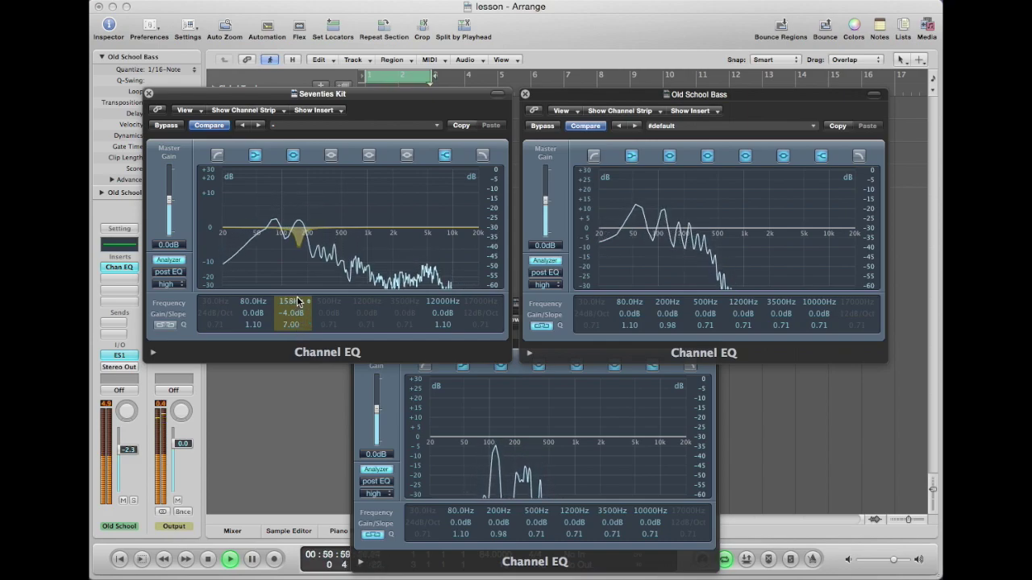
drag(297, 301, 297, 300)
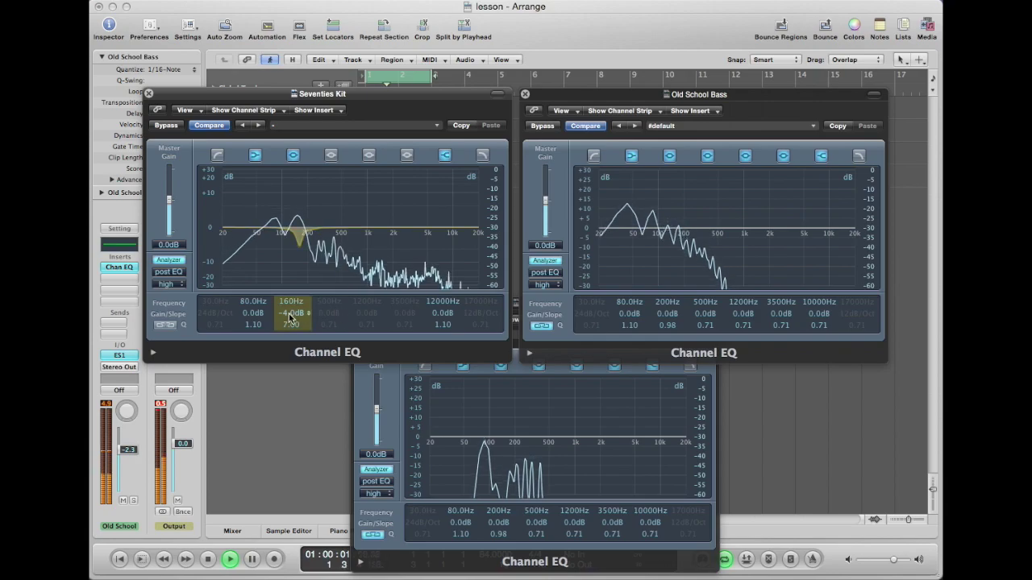
- Compare the Seventies Kit sound with the 160 Hz band off and on, and deepen its cut to -8.5 dB
click(294, 155)
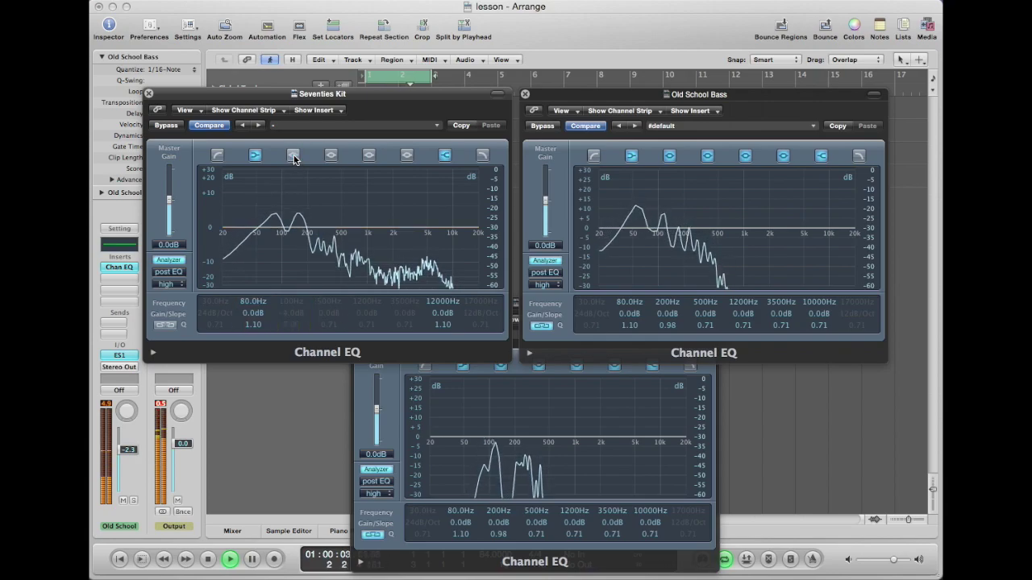
click(294, 156)
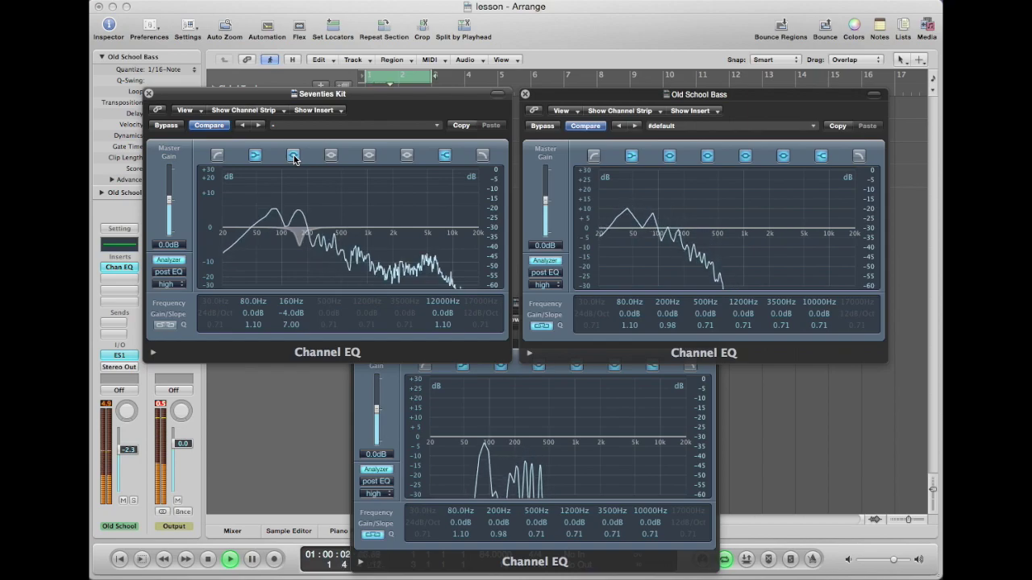
click(294, 156)
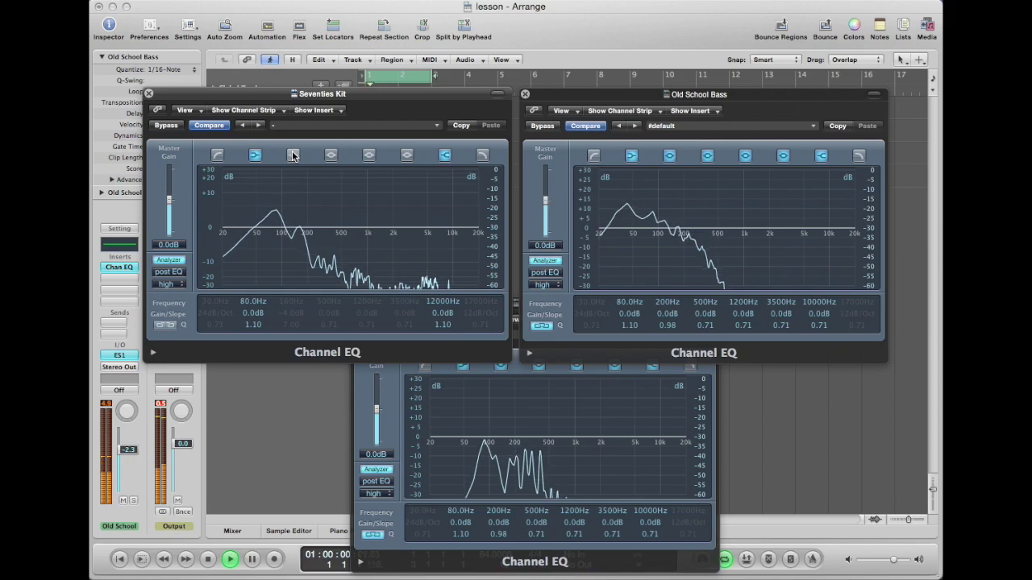
click(294, 156)
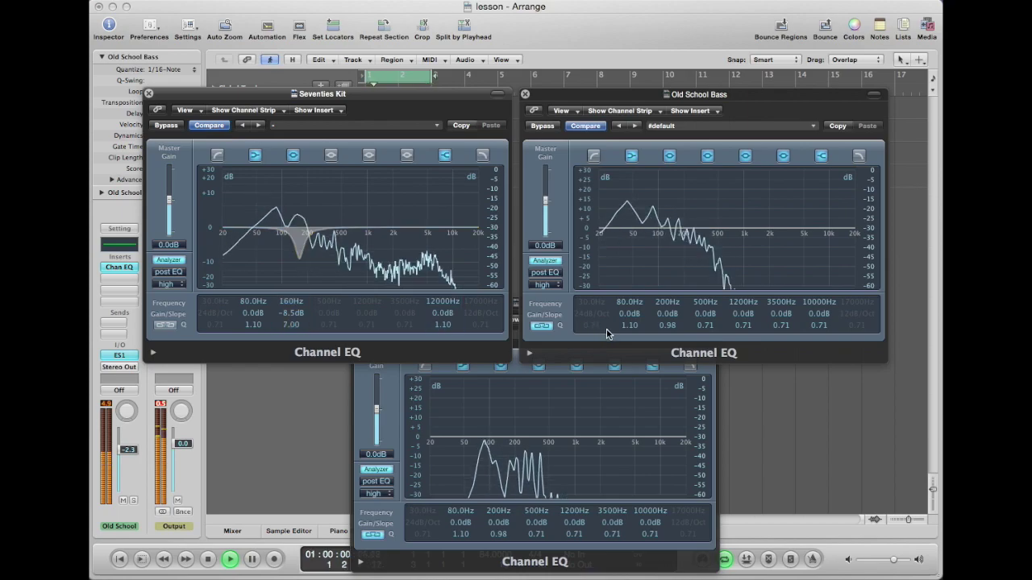
- Cut the low shelf of the Inst 2 EQ to -14.0 dB at 108 Hz, and toggle its low bands off and back on
drag(482, 442, 472, 538)
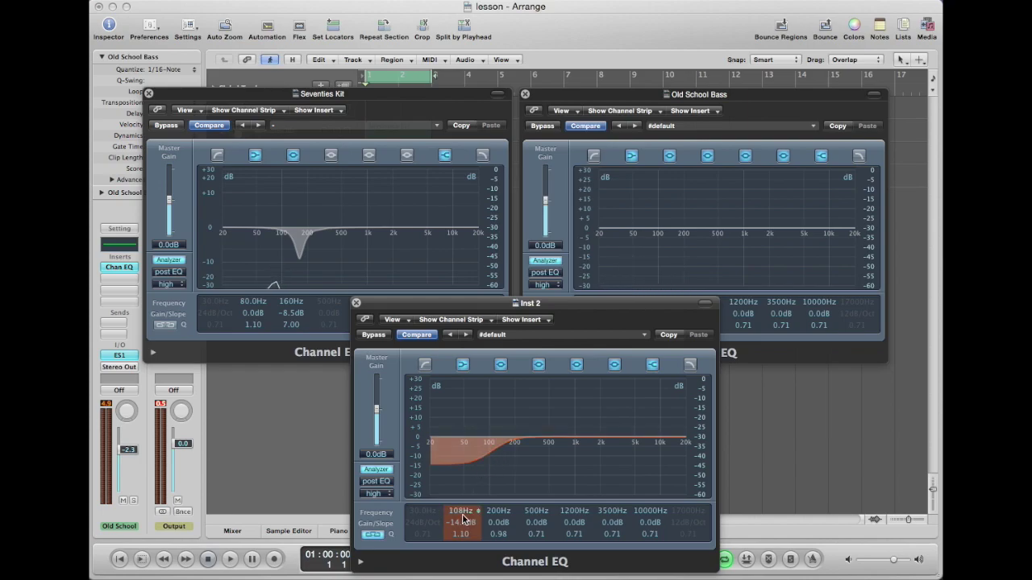
drag(464, 516, 464, 511)
click(463, 366)
click(463, 365)
click(462, 365)
click(463, 365)
click(500, 365)
click(501, 365)
click(463, 366)
click(462, 365)
- Raise the Inst 2 low shelf frequency to 150 Hz and start playback
drag(493, 451, 498, 449)
drag(471, 511, 471, 507)
key(space)
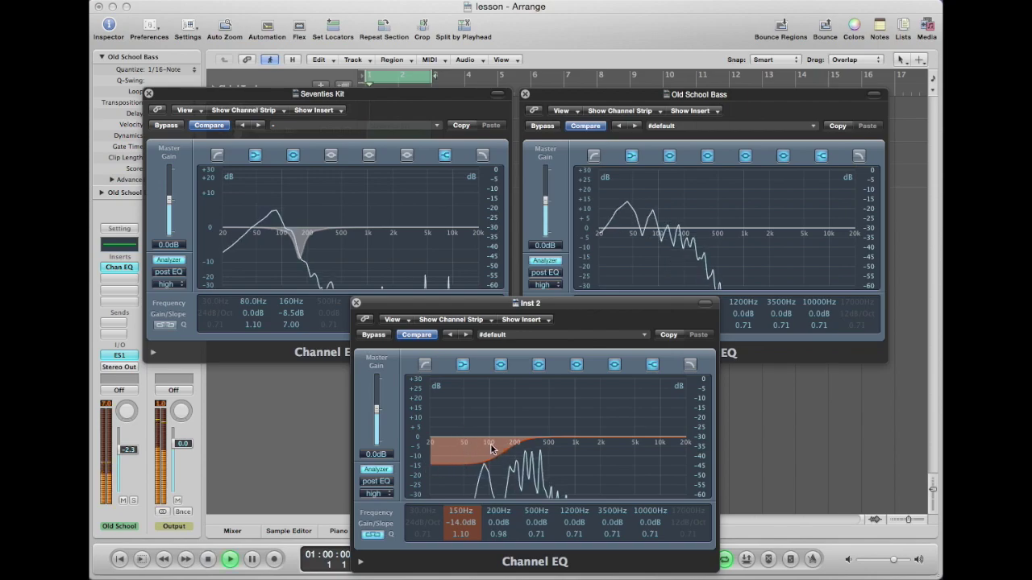
- Compare the mix with the 150 Hz low shelf of Inst 2 switched off and on, leaving the band enabled
click(462, 366)
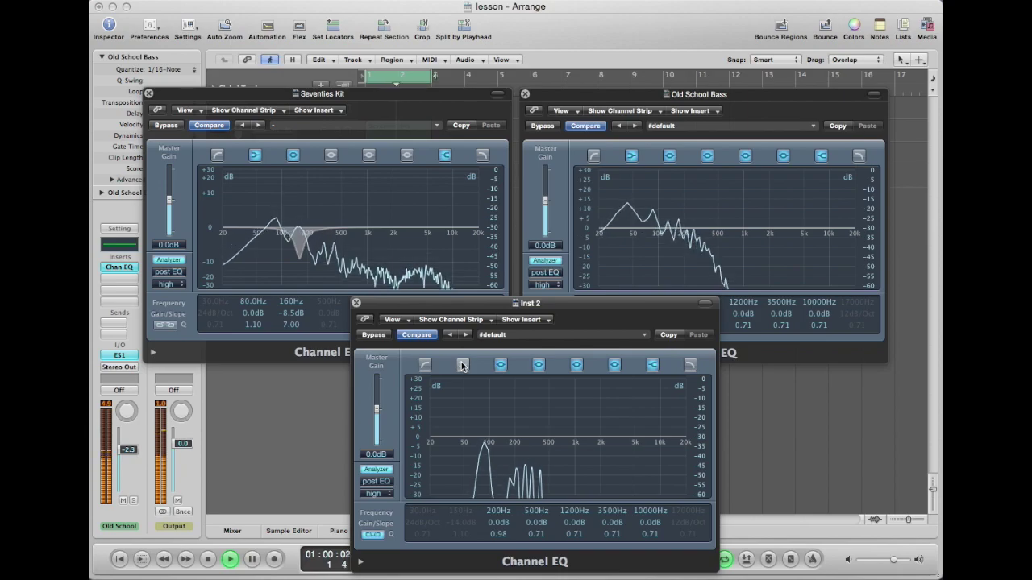
click(462, 365)
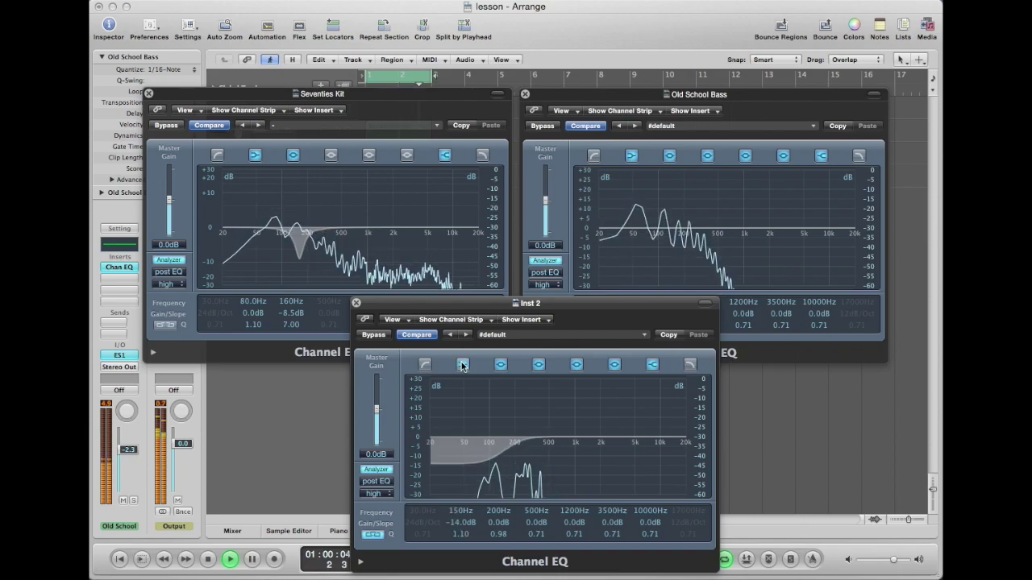
click(462, 365)
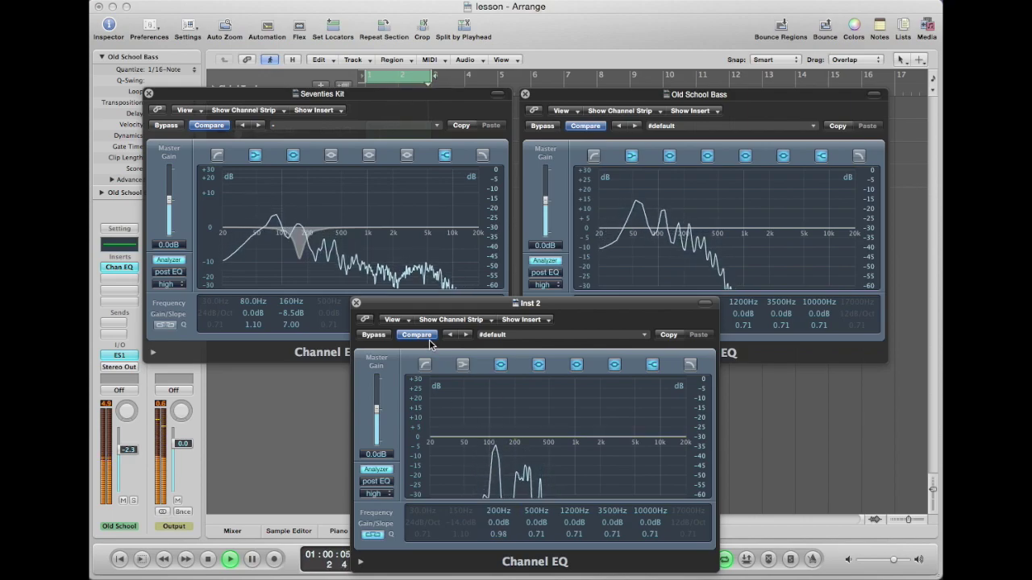
click(463, 366)
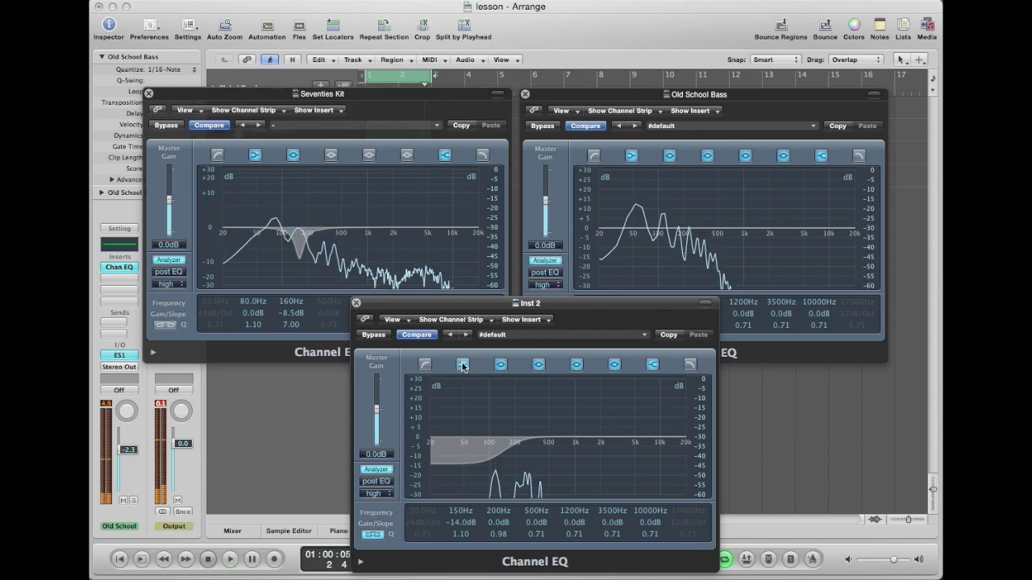
click(463, 365)
click(463, 365)
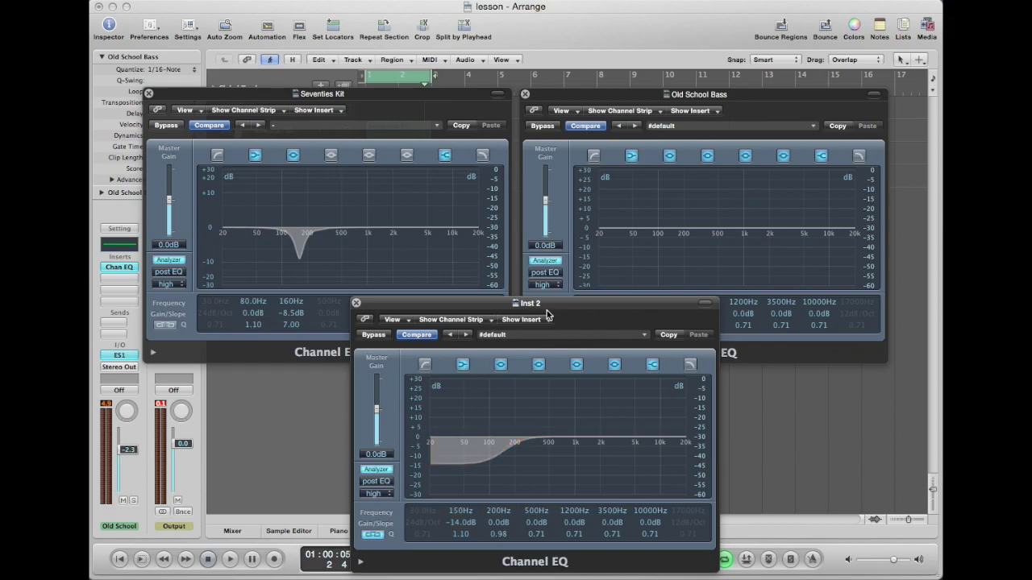
- Cut the low shelf of the Old School Bass EQ to -9.0 dB at 104 Hz during playback
click(654, 156)
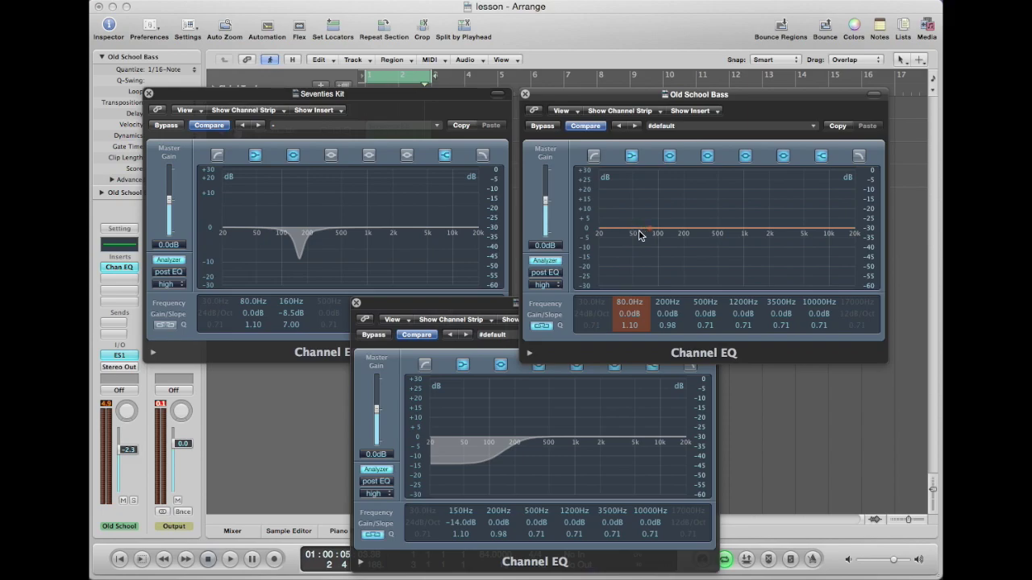
key(space)
drag(622, 230, 634, 254)
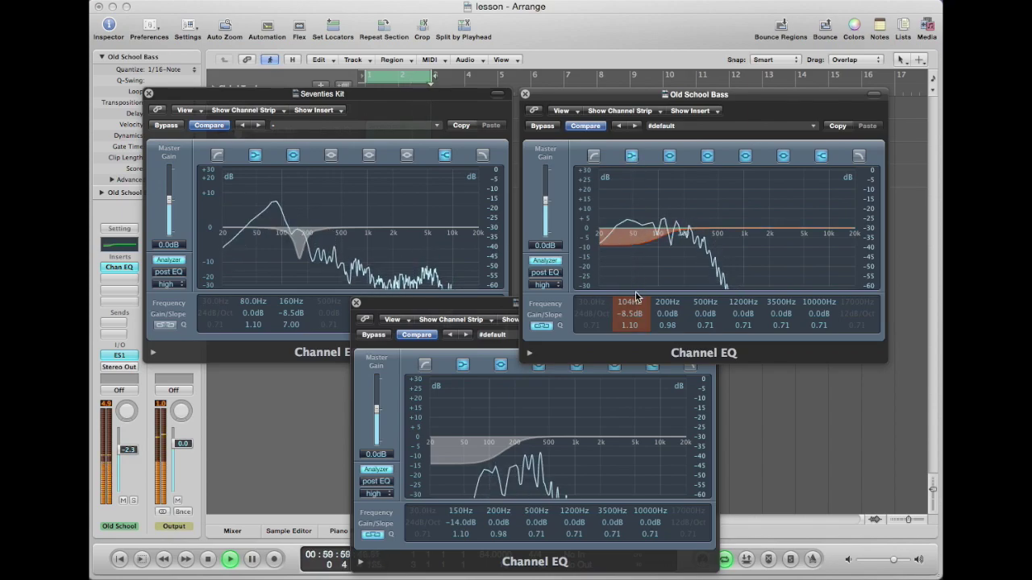
scroll(631, 315, down, 2)
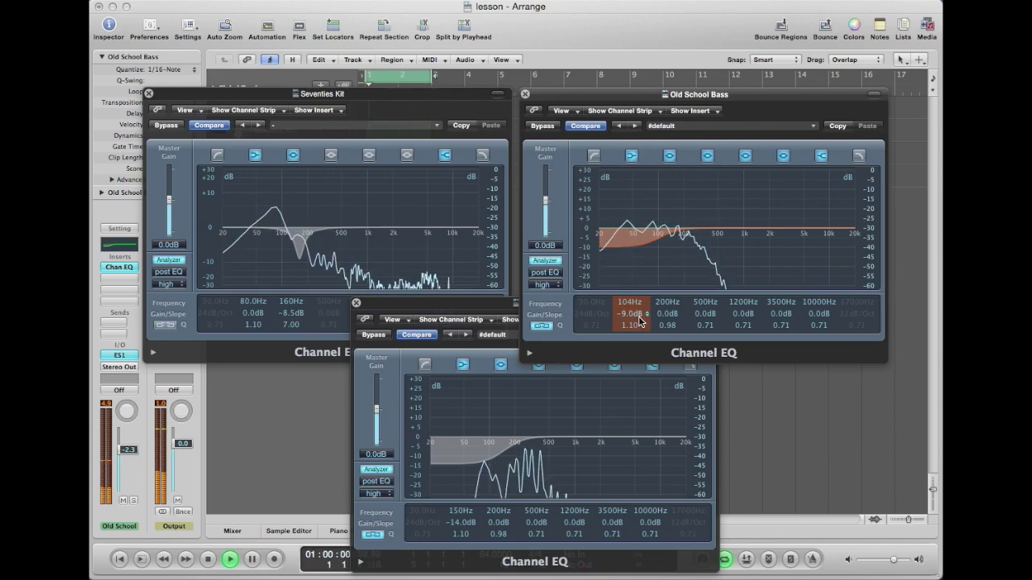
- Compare the mix with the 104 Hz low shelf of Old School Bass off and on, leaving the band enabled
click(632, 156)
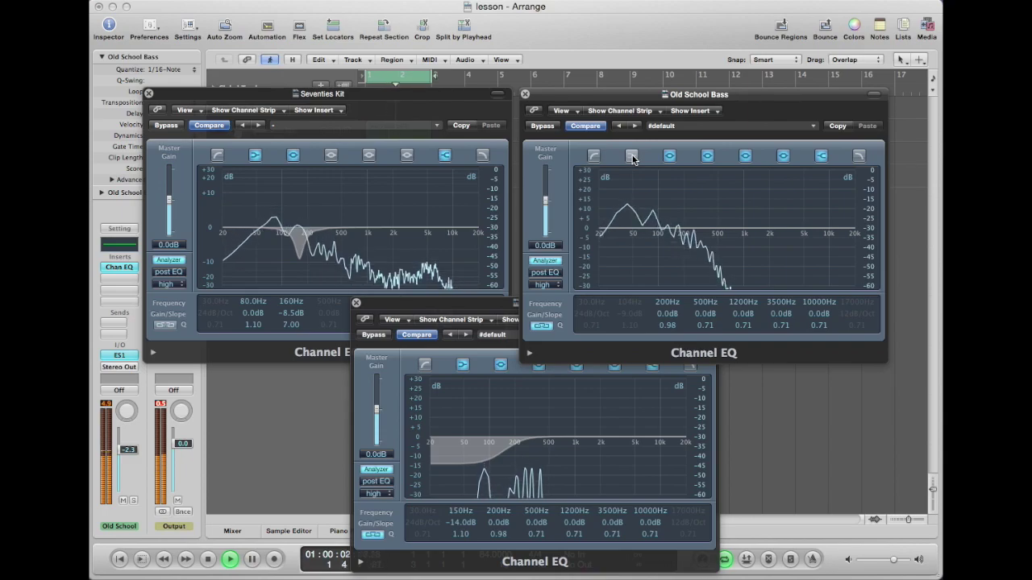
click(632, 157)
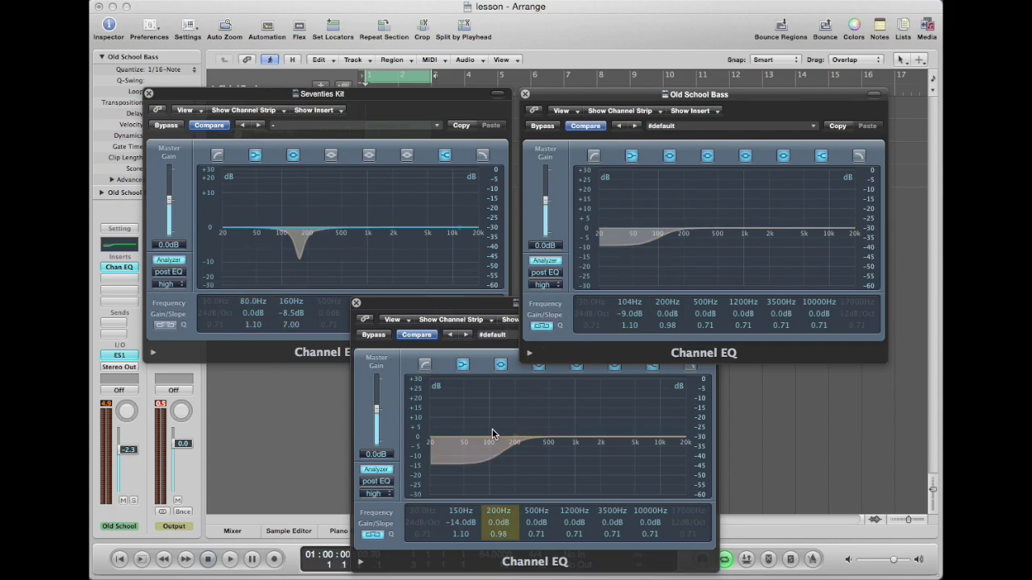
key(space)
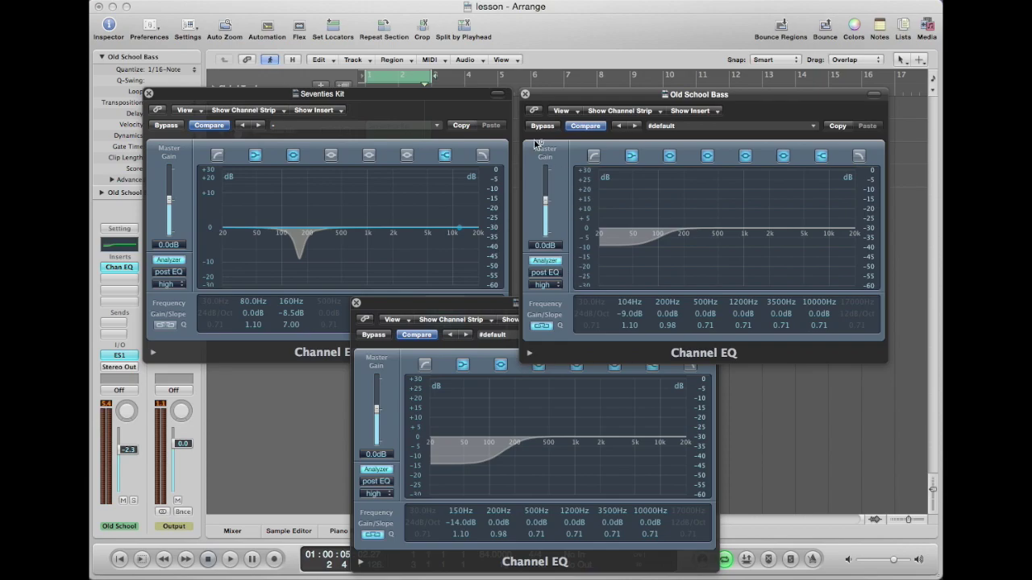
- Switch off the 160 Hz cut in the Seventies Kit EQ and bring the Inst 2 EQ window forward
click(452, 96)
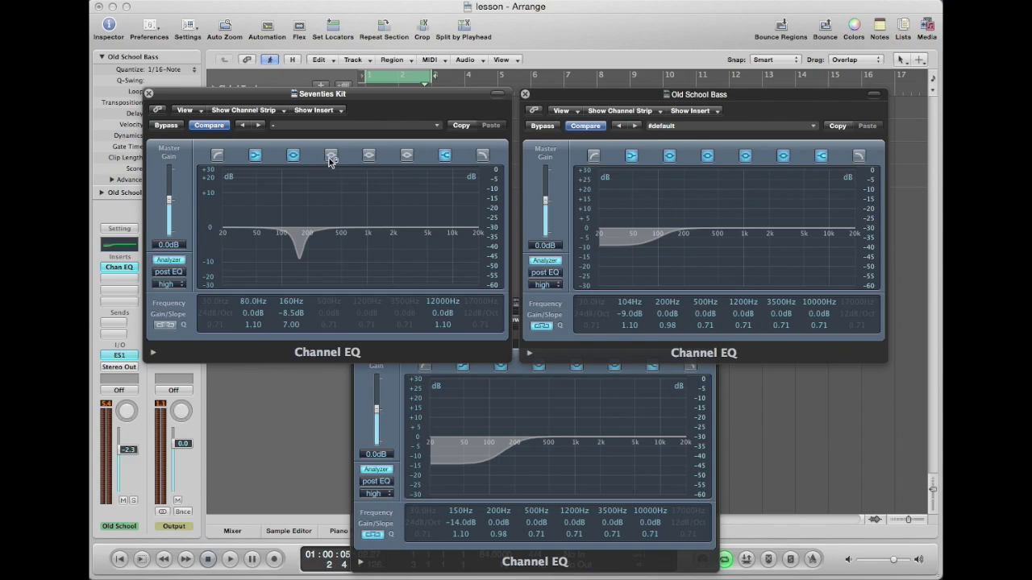
click(293, 156)
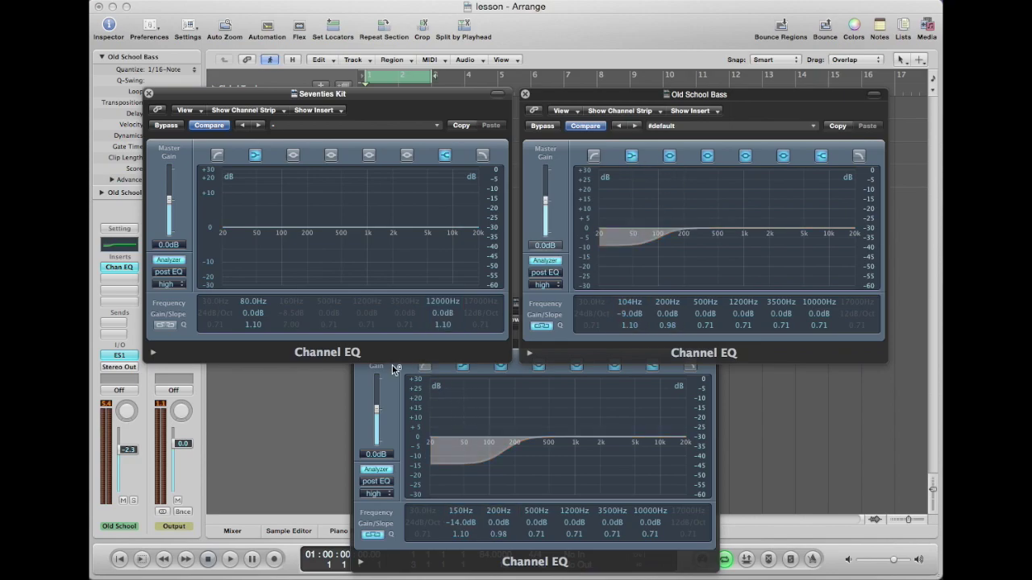
click(400, 377)
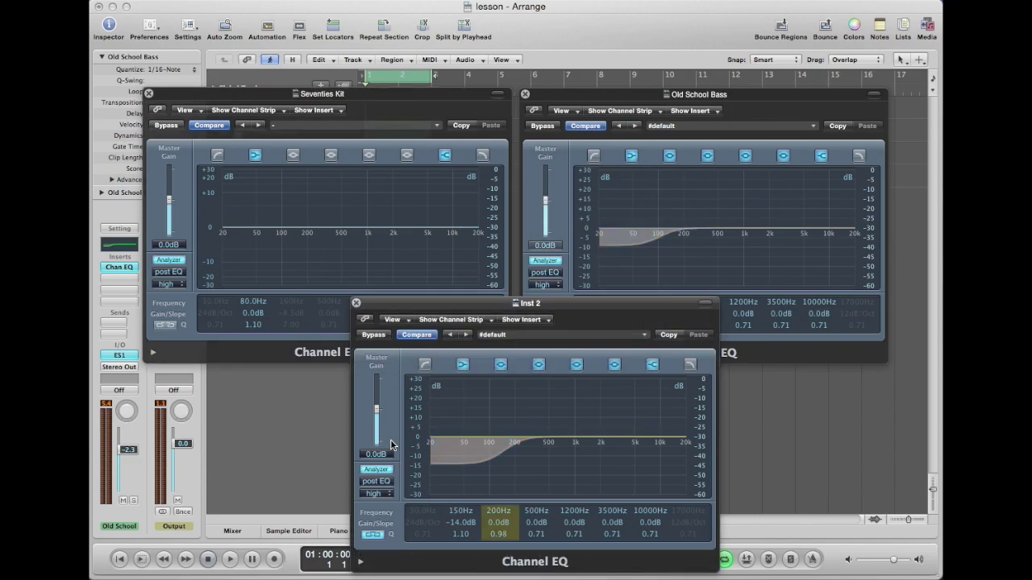
- Set the gain of the Old School Bass 104 Hz low shelf to -2.5 dB and play the mix
click(648, 155)
drag(636, 319, 643, 310)
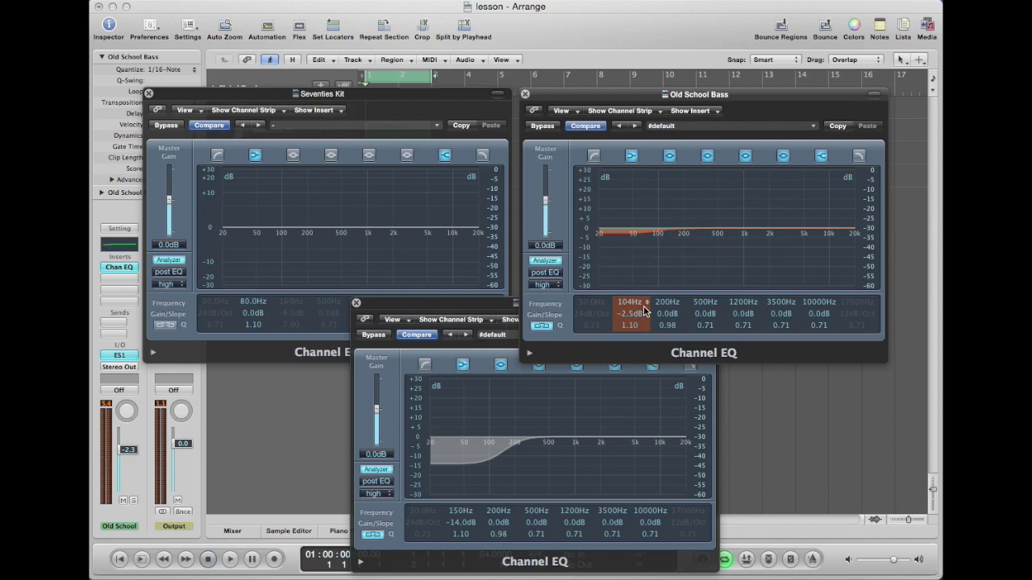
key(space)
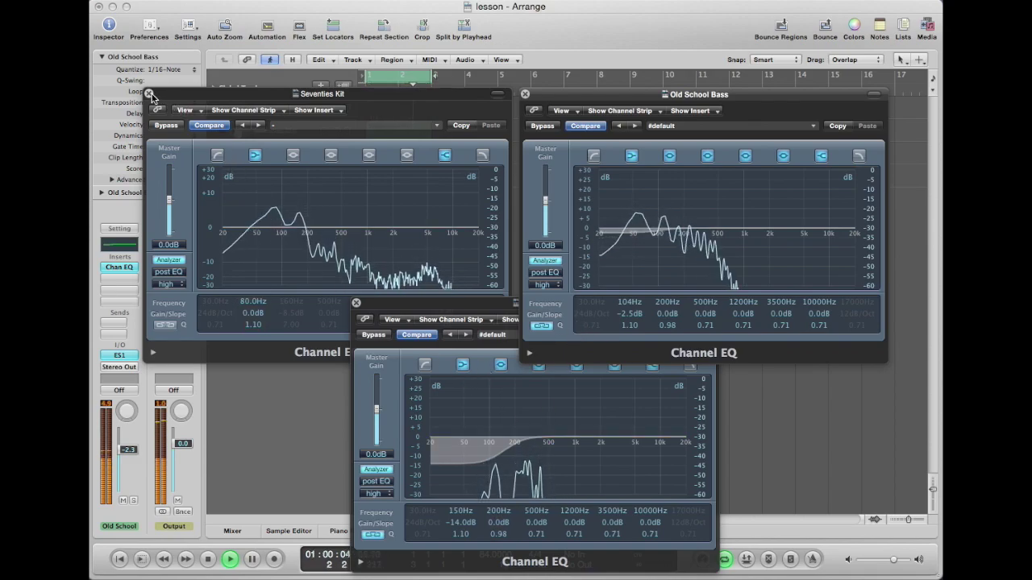
- Close the three Channel EQ windows and open the mixer
click(149, 93)
click(525, 94)
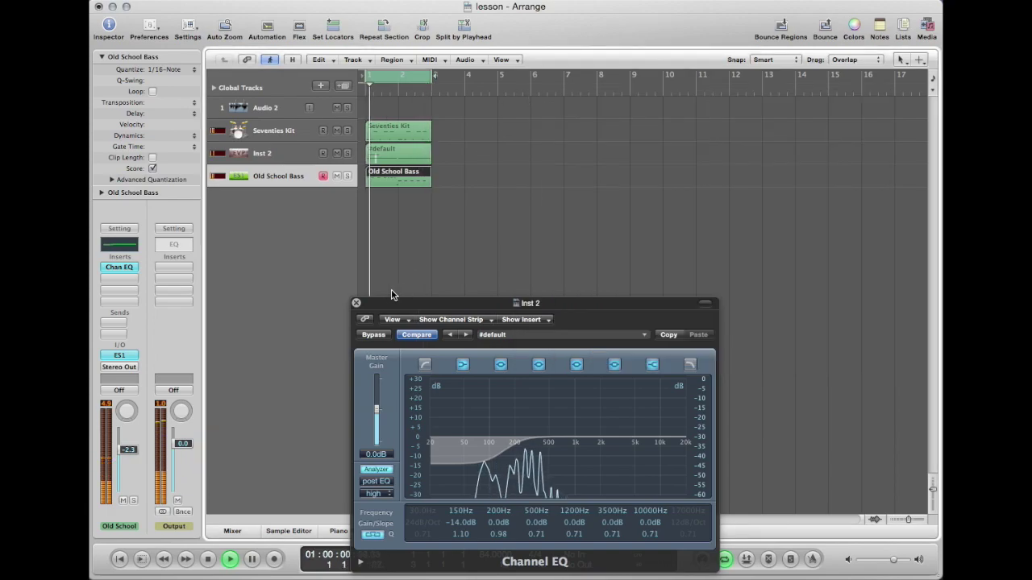
click(356, 302)
click(229, 530)
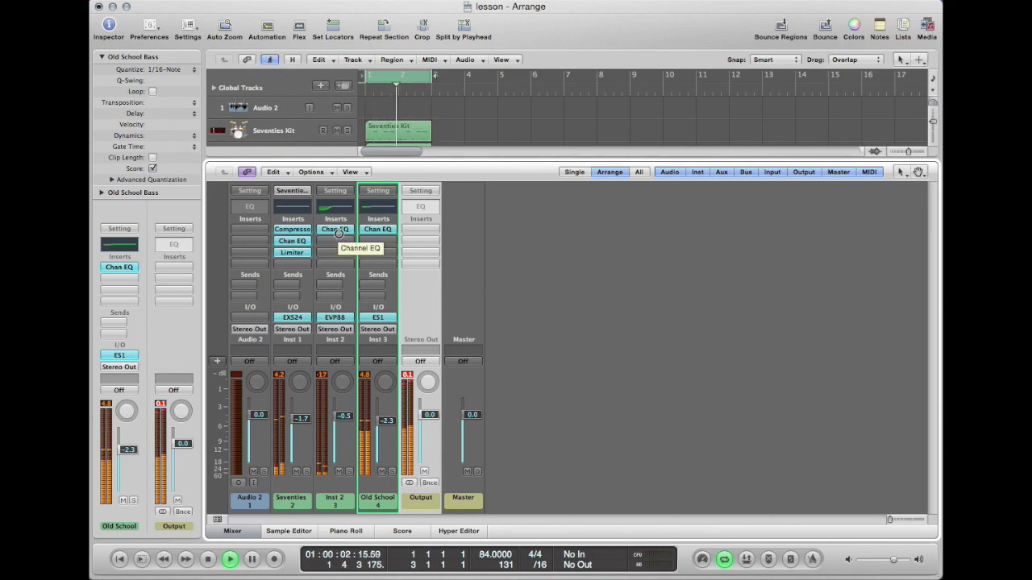
- Compare the mix with the Channel EQs on Inst 2 and Old School Bass bypassed and reactivated, and stop playback
mouse_move(338, 232)
mouse_down()
mouse_move(377, 233)
mouse_move(344, 232)
mouse_up()
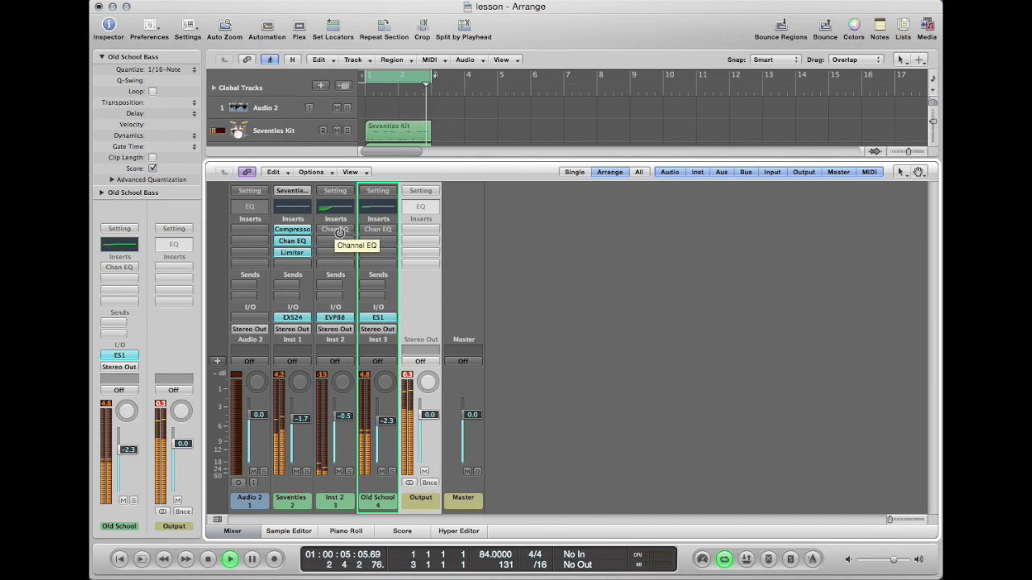
alt+click(339, 231)
alt+click(375, 230)
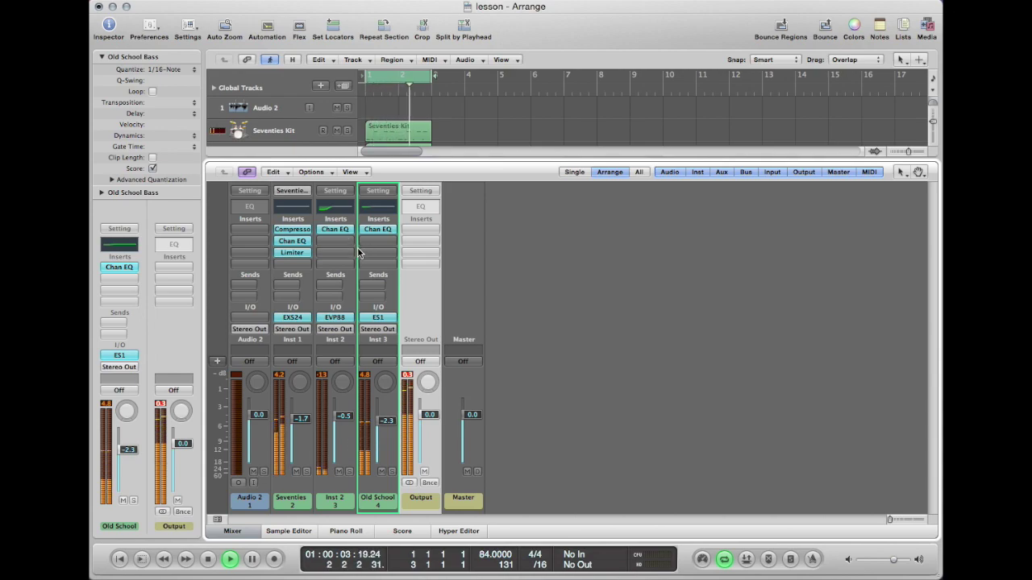
key(space)
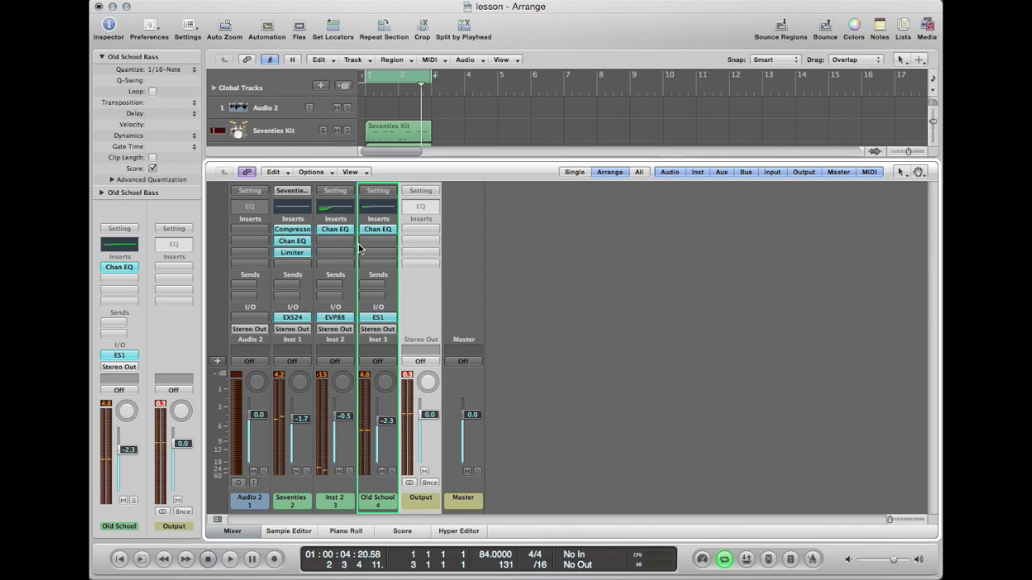
- Hide the mixer and reopen the Channel EQ windows of Old School Bass, Inst 2 and Seventies Kit
key(x)
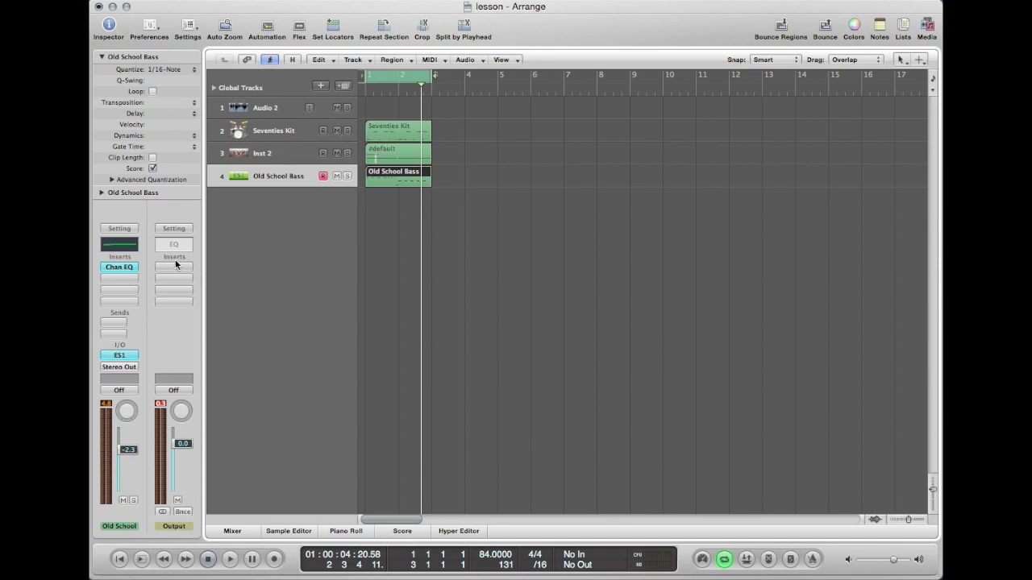
click(119, 269)
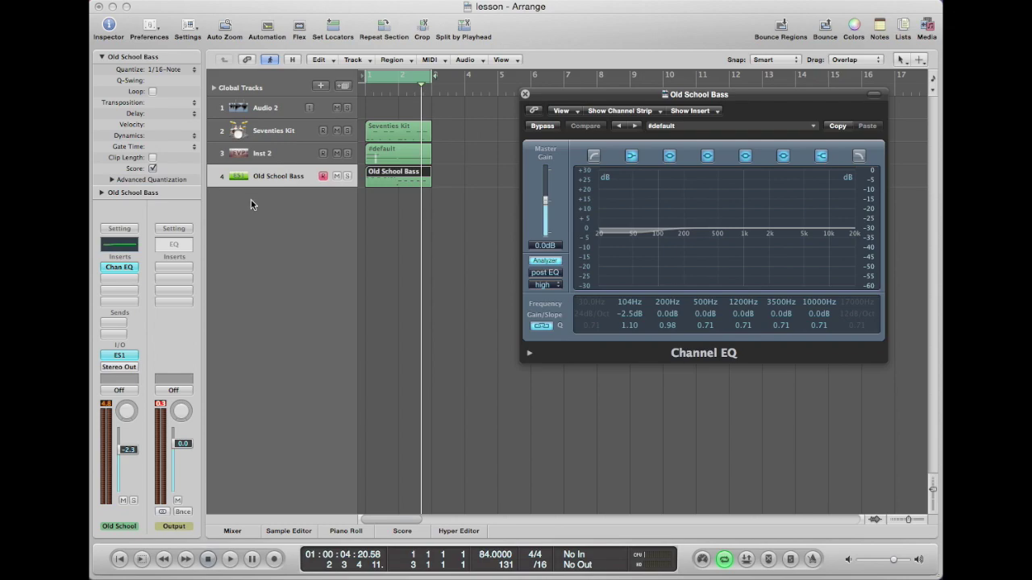
key(Up)
click(121, 268)
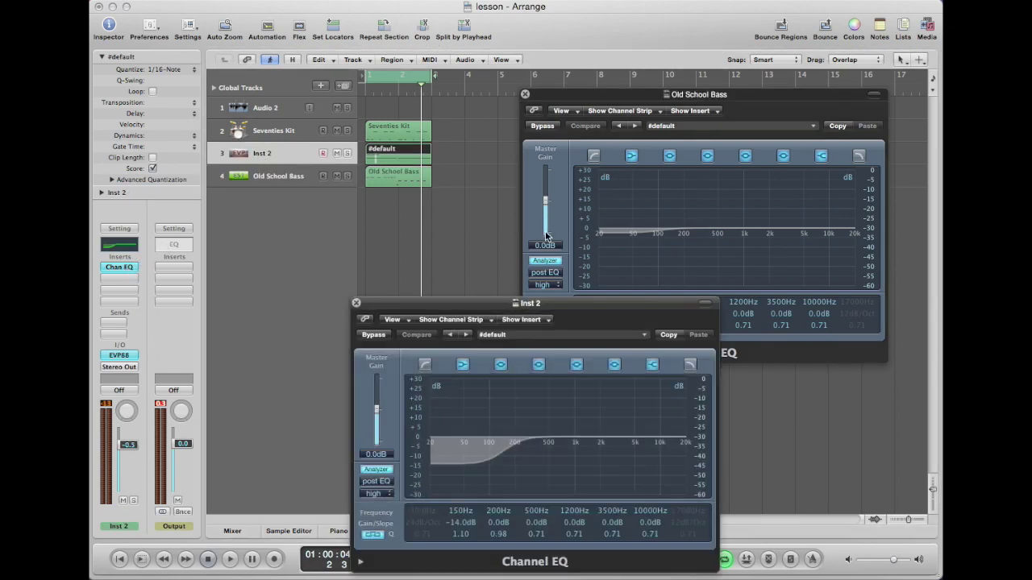
click(248, 138)
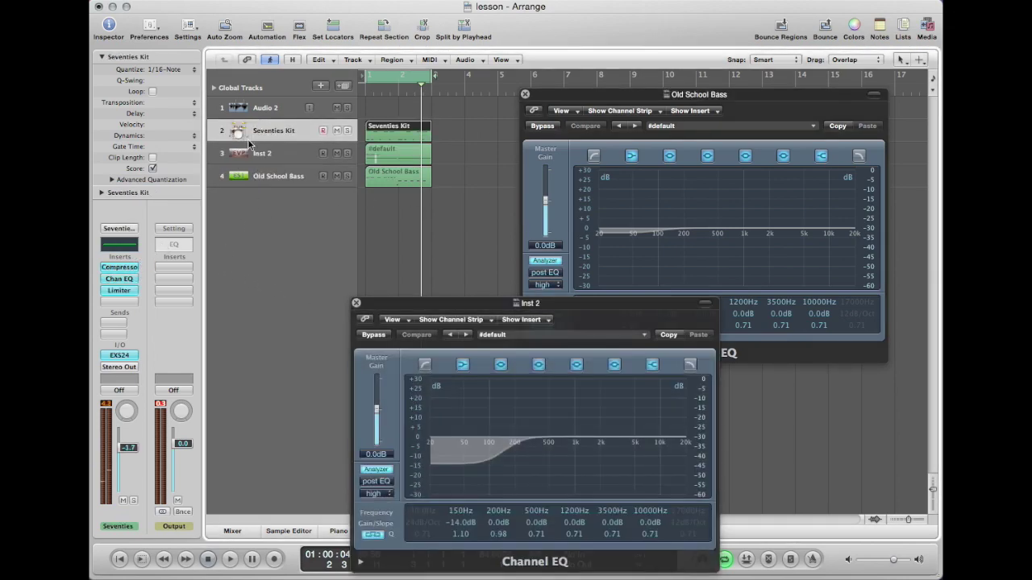
click(121, 279)
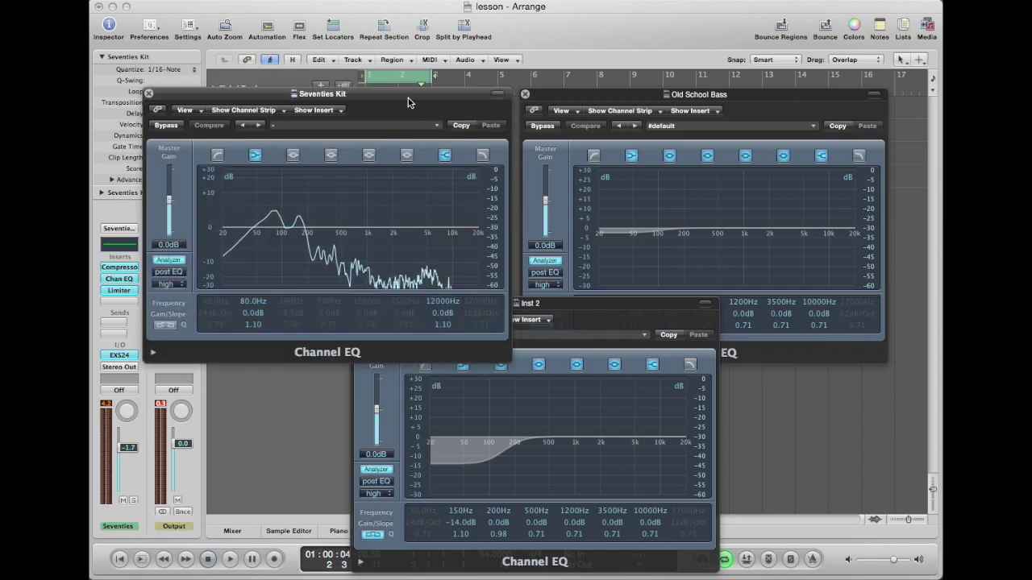
- Arrange the EQ windows with Seventies Kit and Old School Bass aligned side by side and Inst 2 in front below them
click(554, 306)
drag(554, 306, 565, 306)
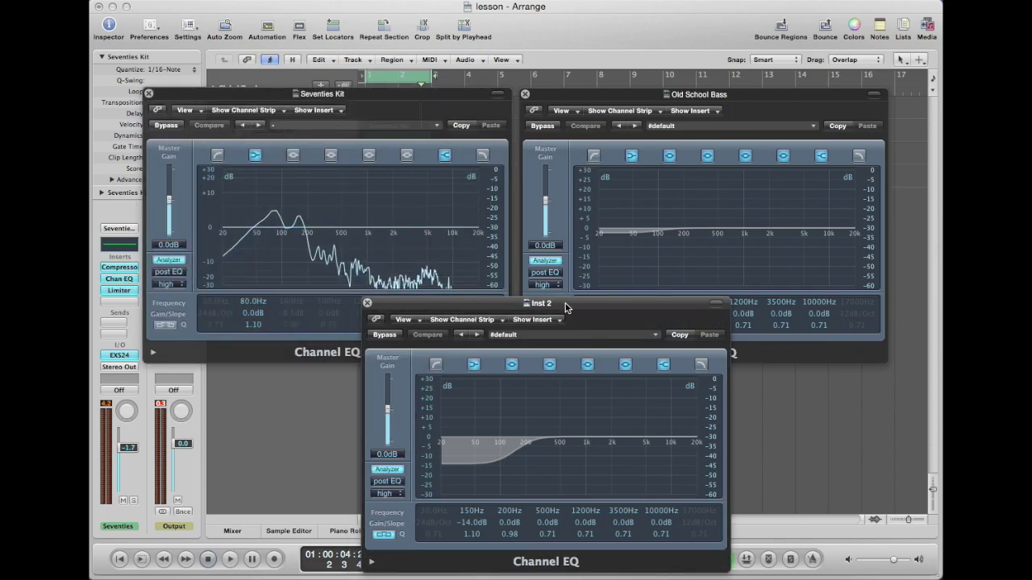
click(568, 98)
drag(568, 99, 566, 92)
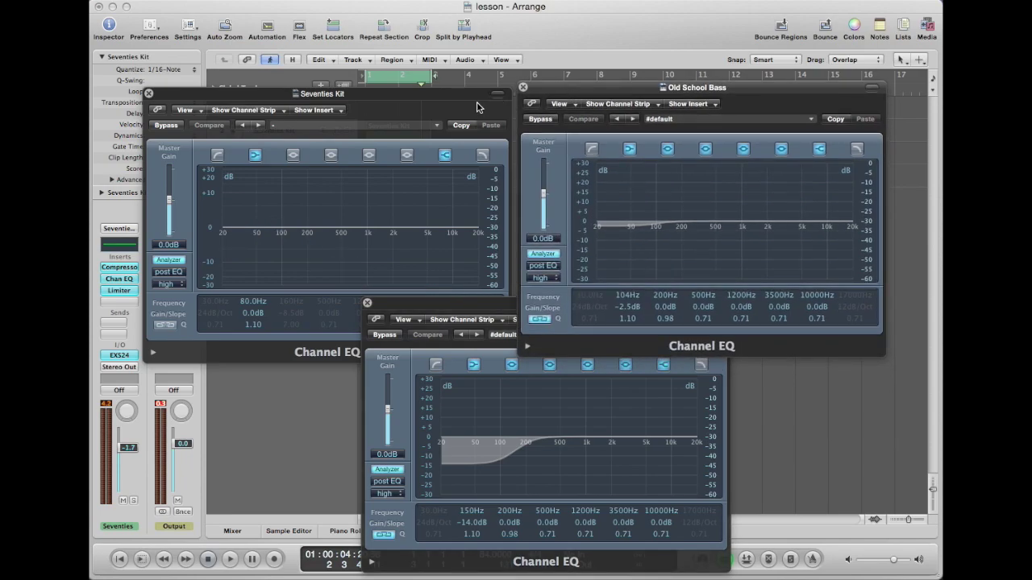
click(453, 98)
drag(453, 98, 459, 92)
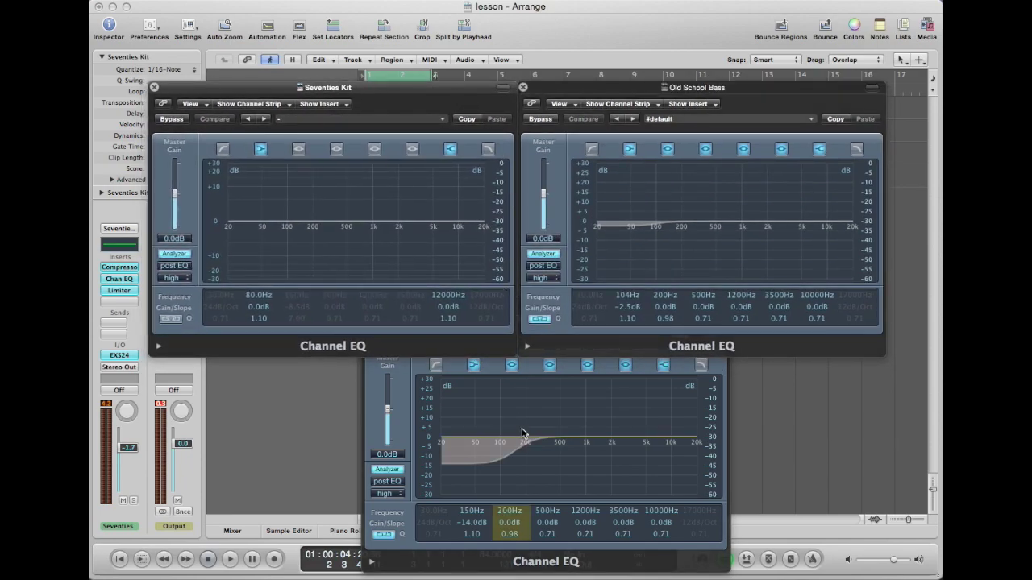
click(490, 367)
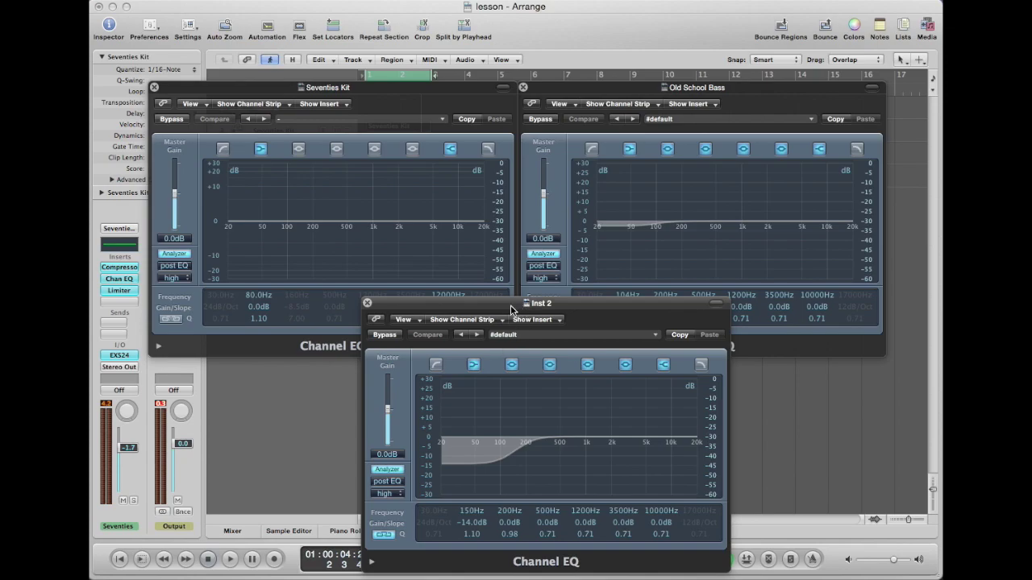
drag(509, 307, 509, 316)
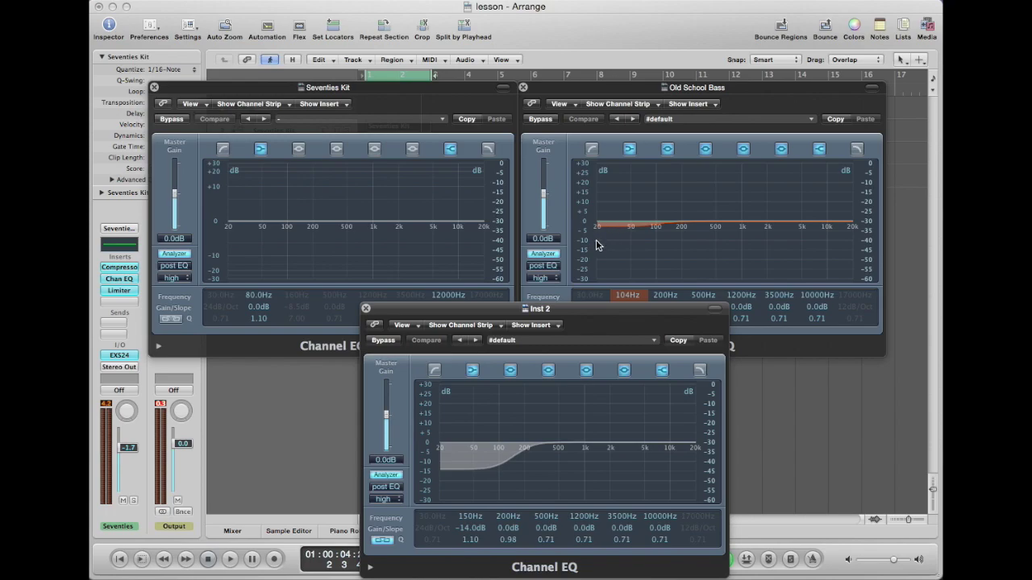
- Close the Channel EQ windows of Inst 2, Old School Bass and Seventies Kit
click(449, 295)
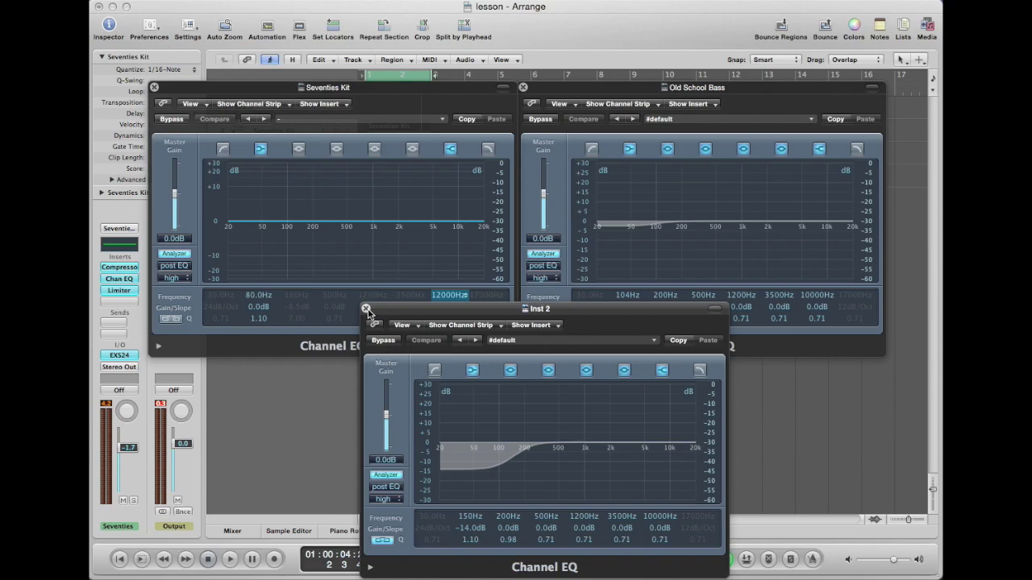
click(366, 310)
click(522, 87)
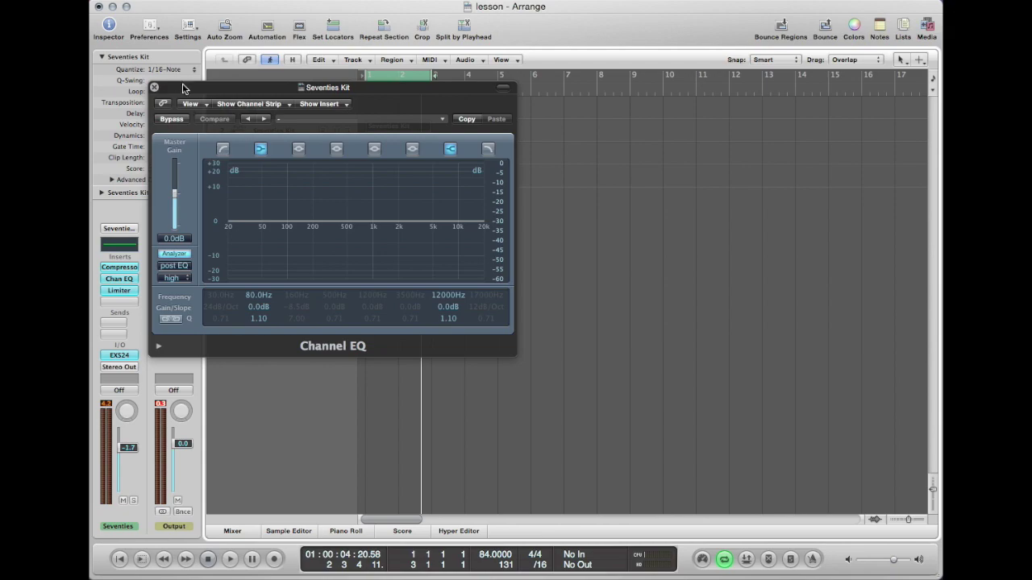
click(154, 87)
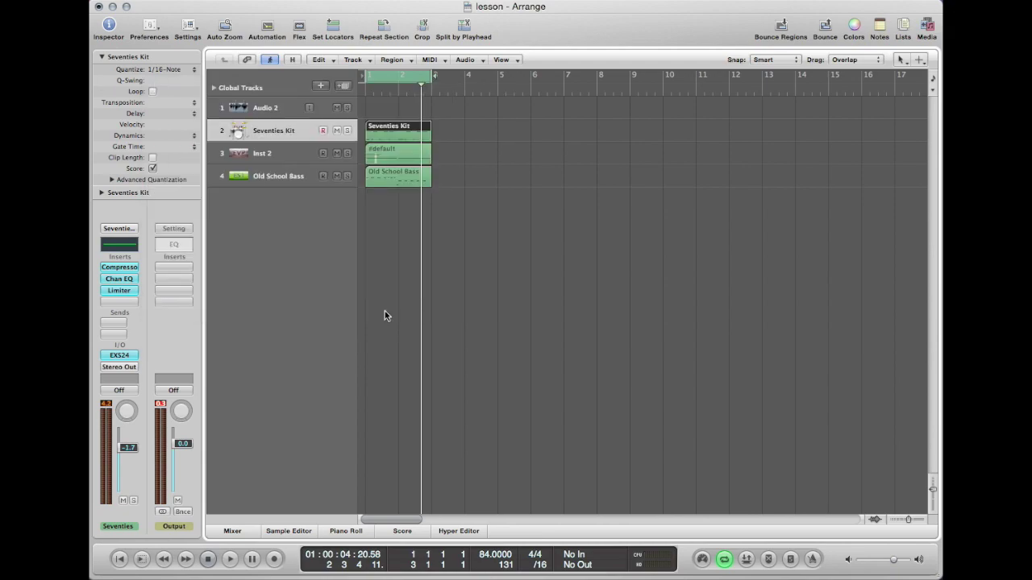